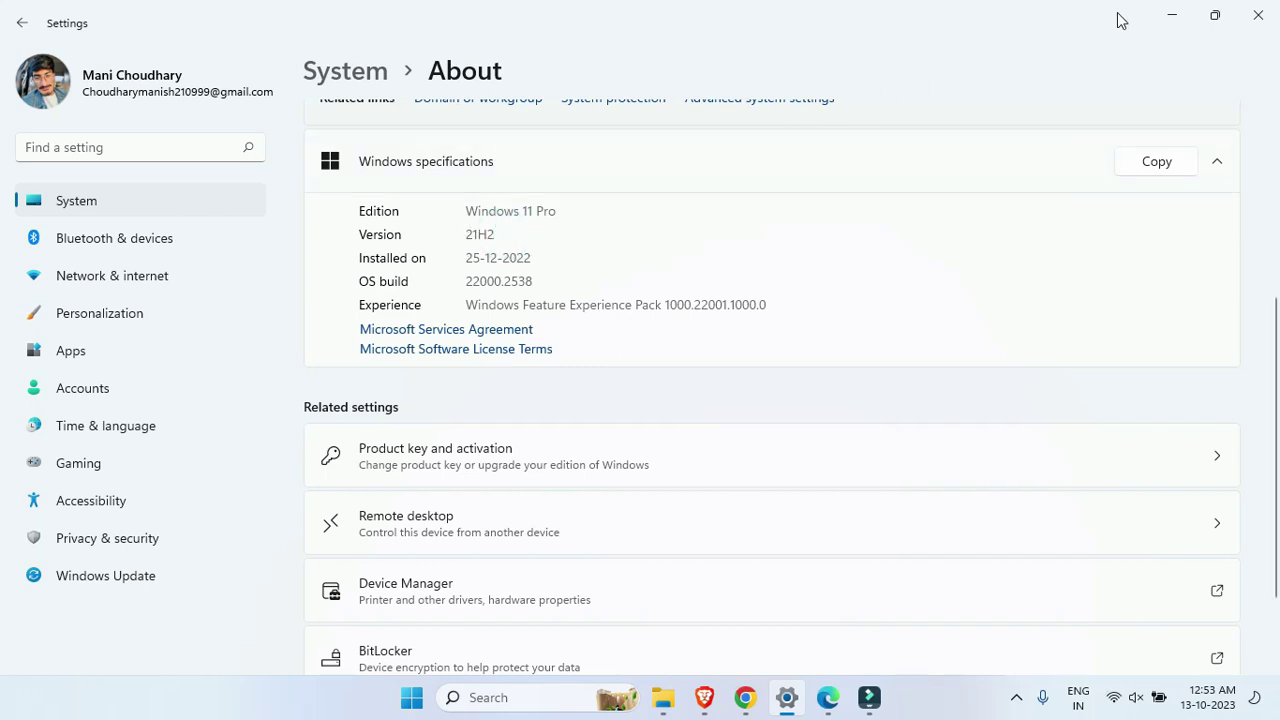
Check the computer's Windows 11 eligibility in PC Health Check and close the tool after viewing the result
{"action": "left_click", "coordinate": [1172, 13]}
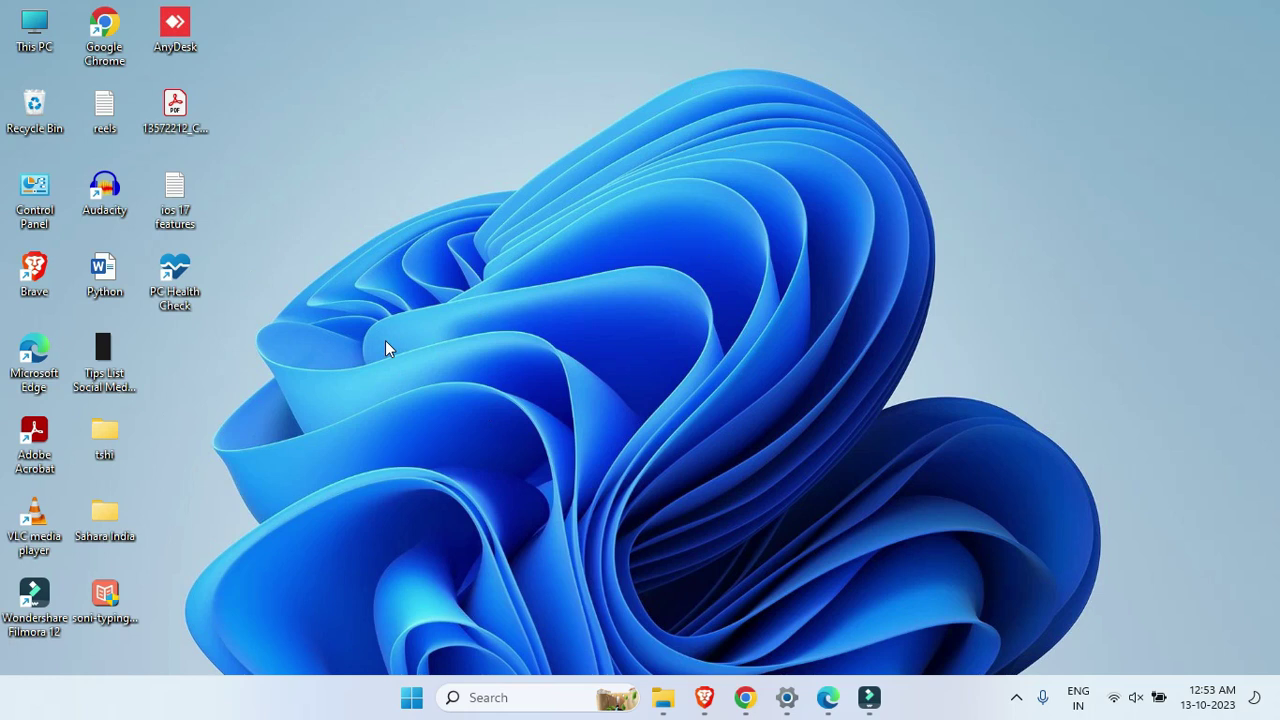
{"action": "left_click", "coordinate": [173, 280]}
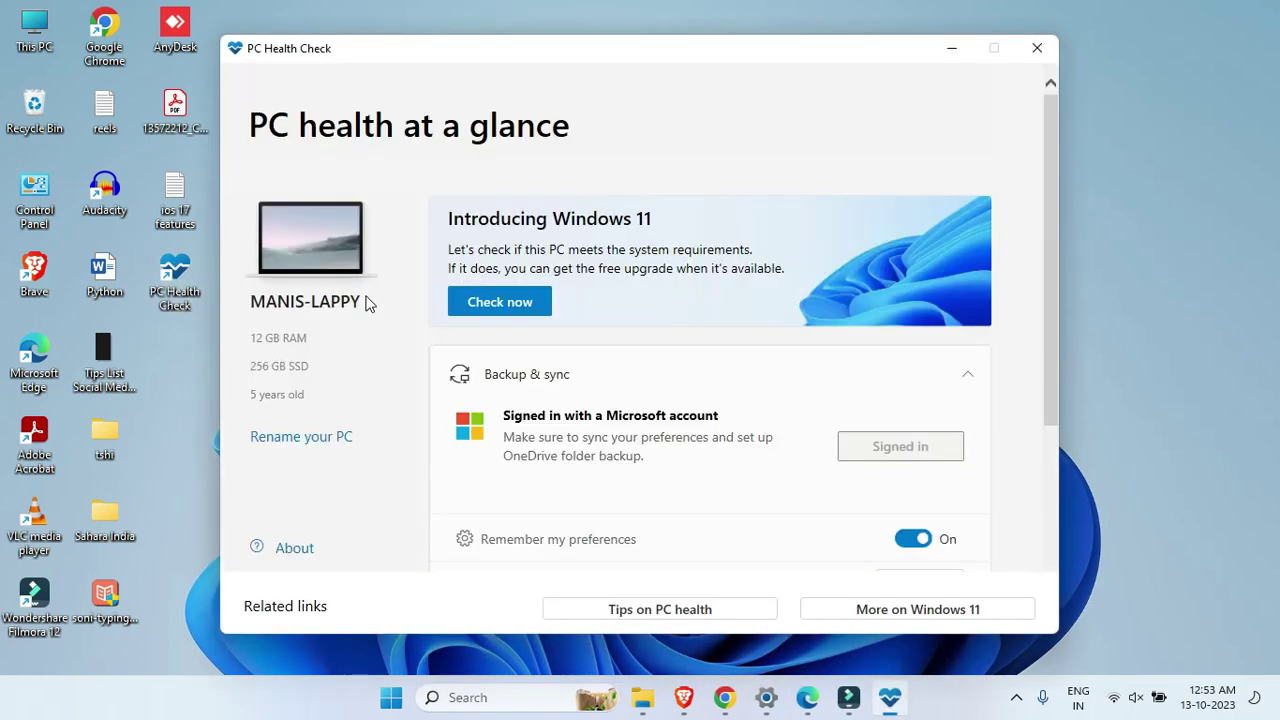
{"action": "left_click", "coordinate": [491, 300]}
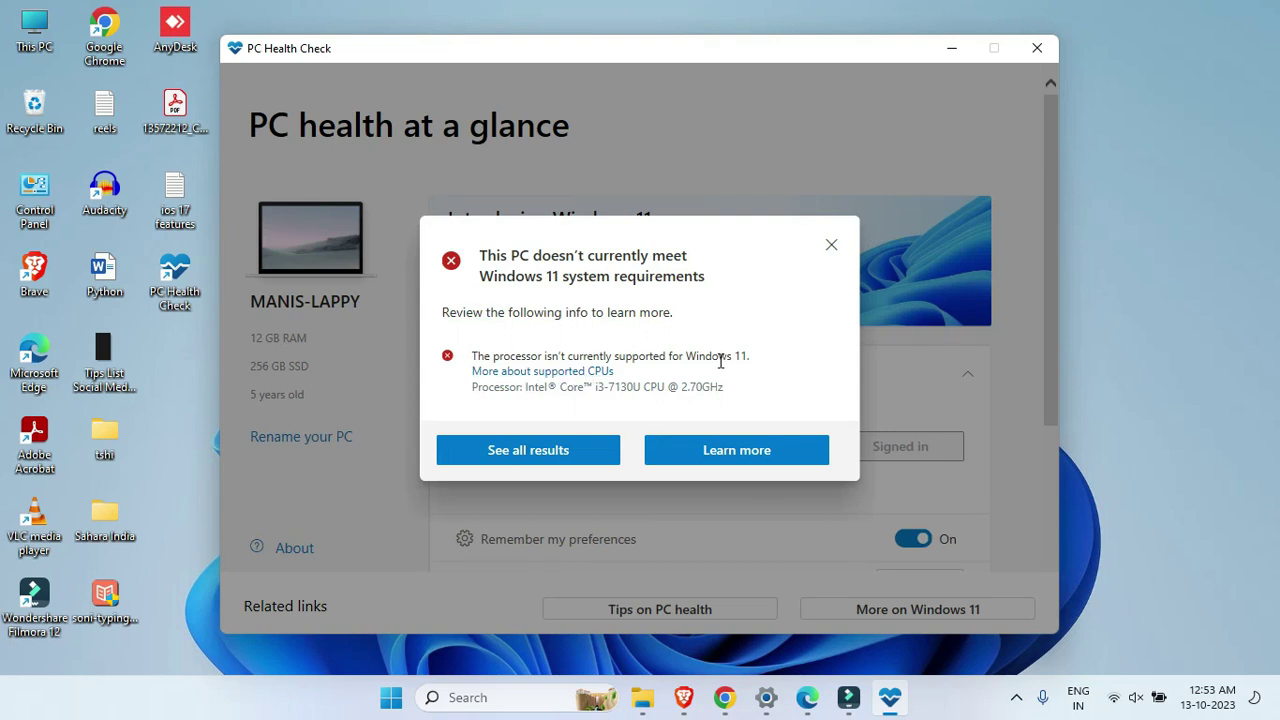
{"action": "left_click", "coordinate": [831, 245]}
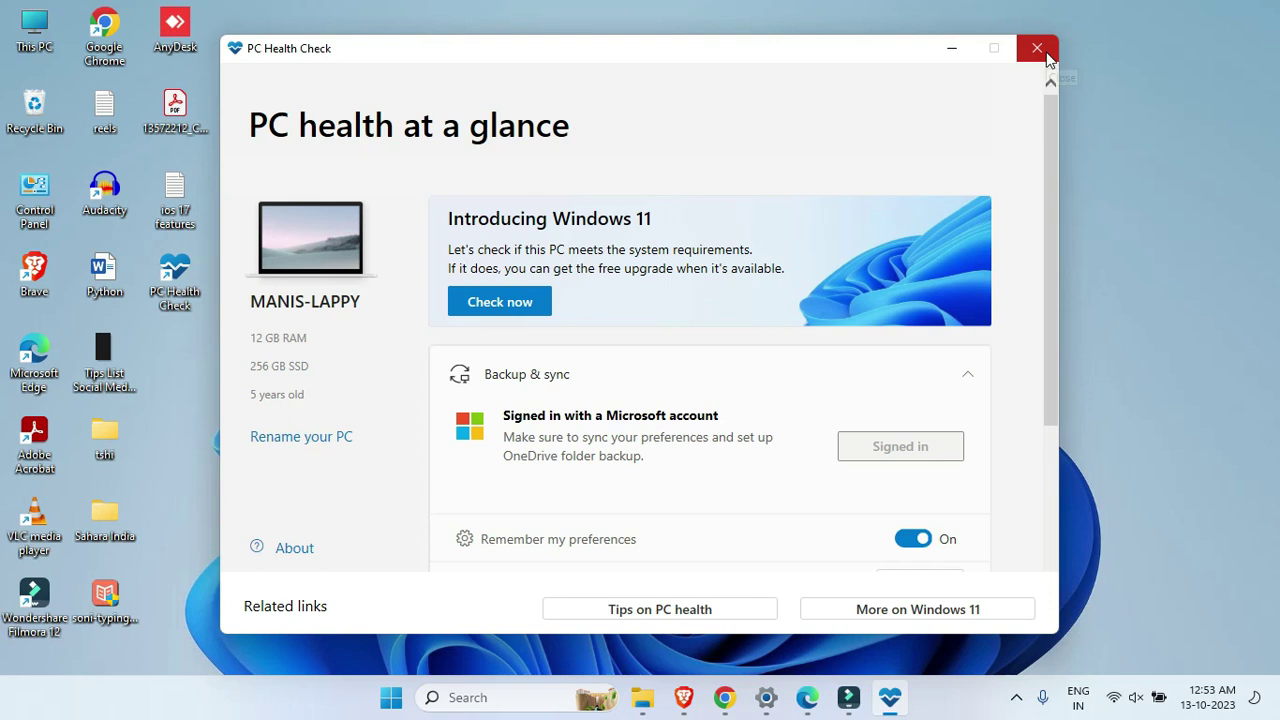
{"action": "left_click", "coordinate": [1037, 48]}
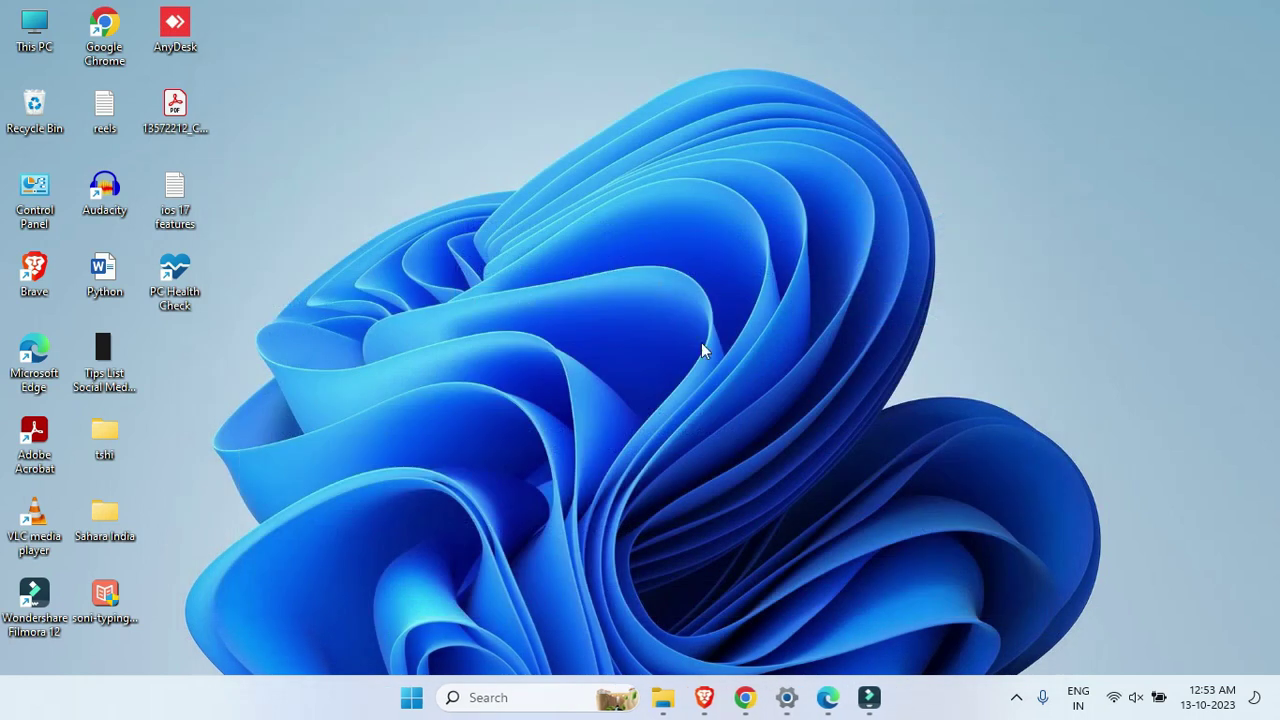
Switch to Edge and find the Create Windows 11 Installation Media download on Microsoft's Windows 11 page, then minimize the browser
{"action": "mouse_move", "coordinate": [828, 697]}
{"action": "left_click", "coordinate": [965, 600]}
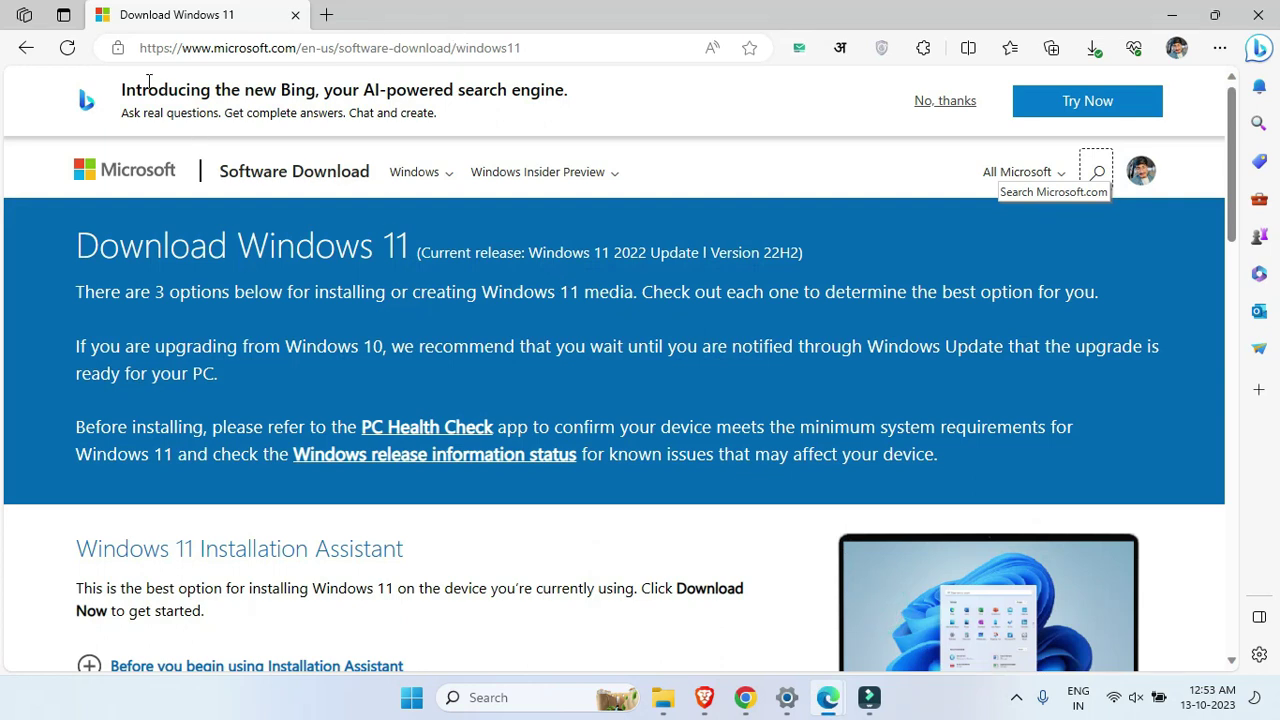
{"action": "scroll", "coordinate": [240, 257], "scroll_direction": "down", "scroll_amount": 8}
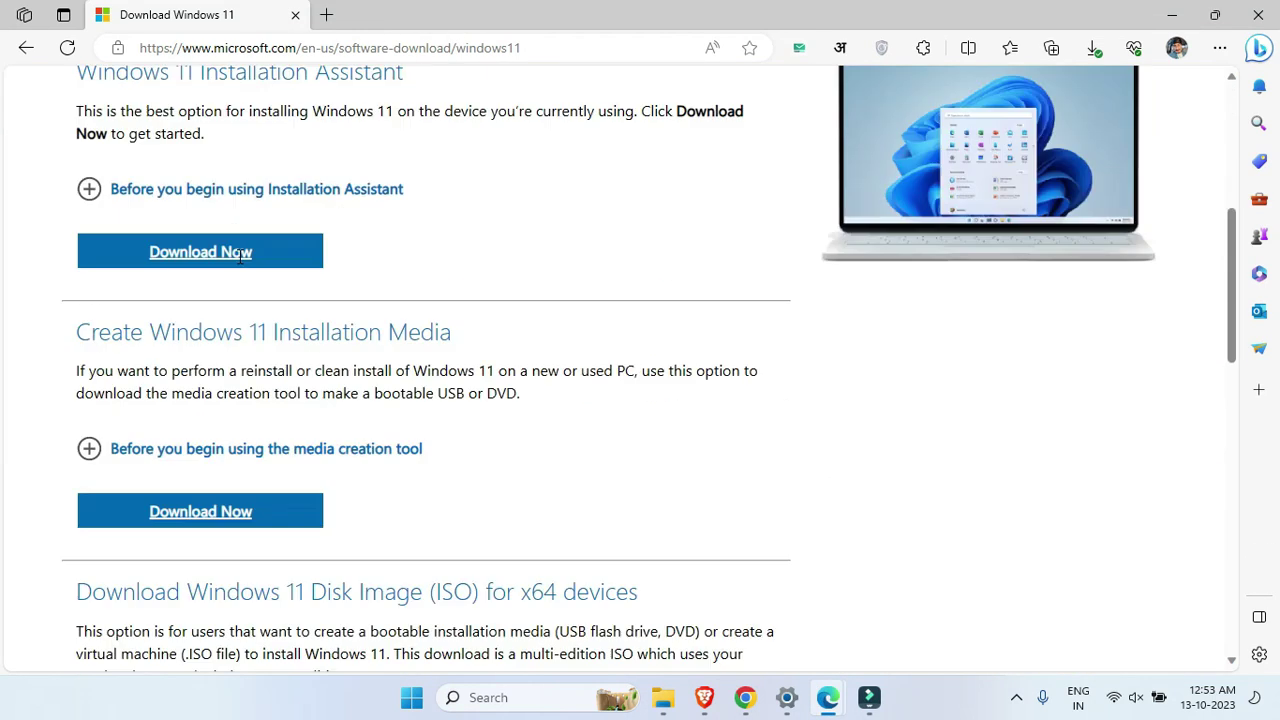
{"action": "scroll", "coordinate": [217, 209], "scroll_direction": "up", "scroll_amount": 1}
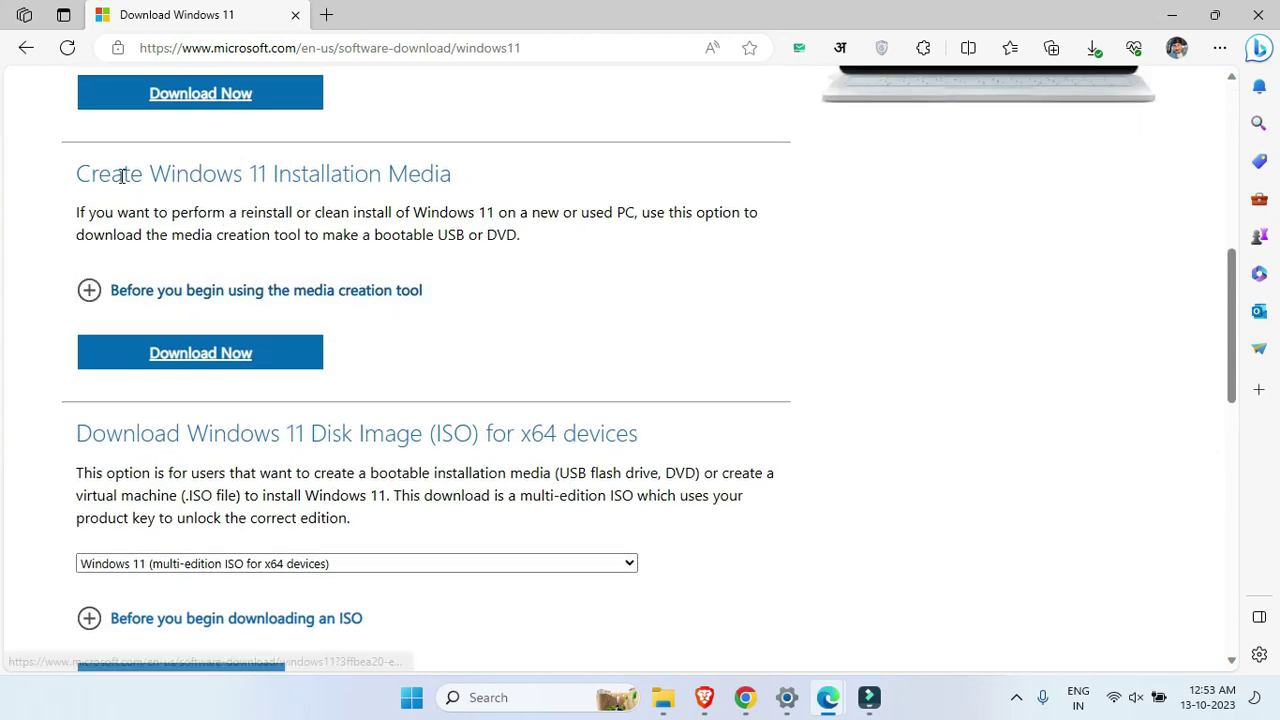
{"action": "left_click_drag", "start_coordinate": [70, 185], "coordinate": [474, 182]}
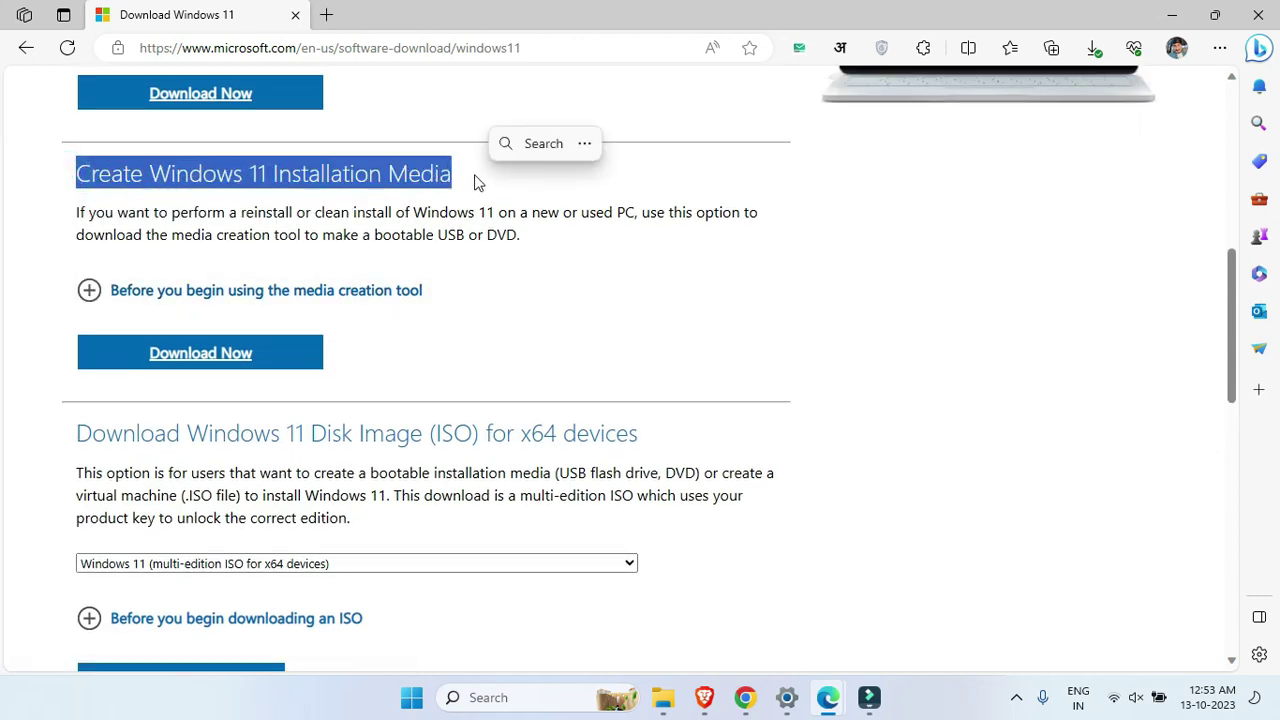
{"action": "left_click", "coordinate": [471, 176]}
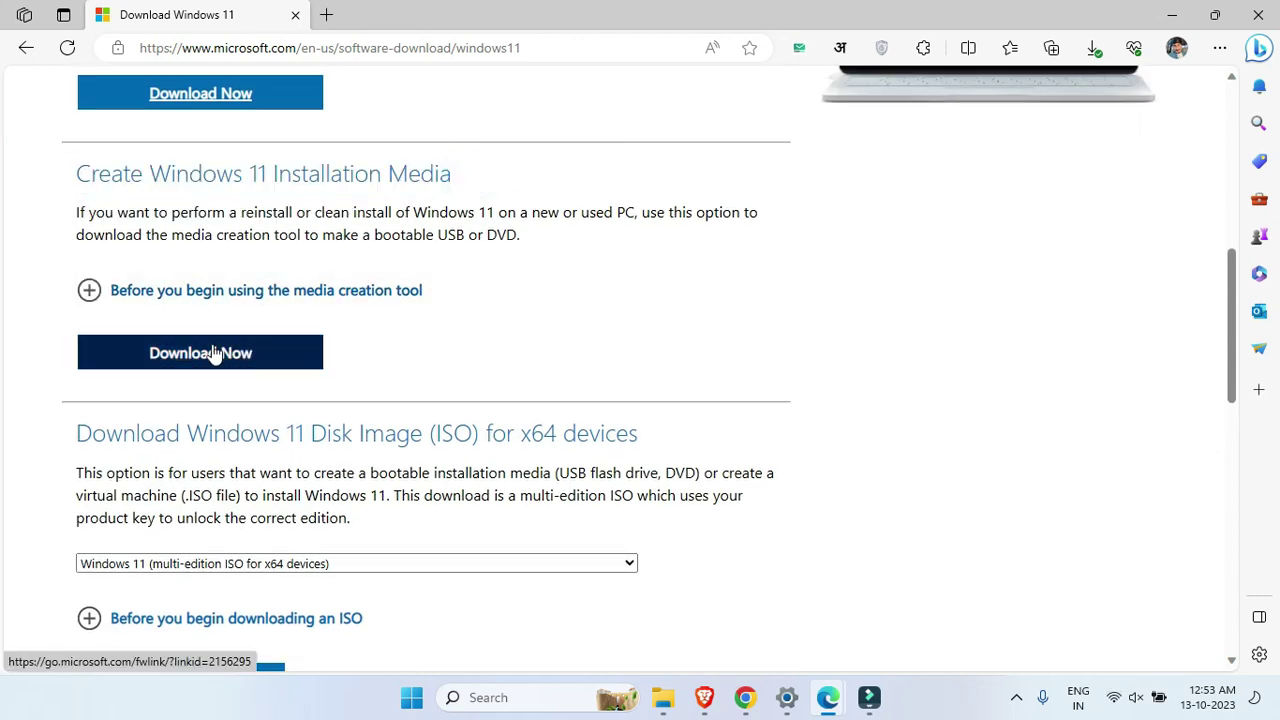
{"action": "left_click", "coordinate": [1170, 14]}
Run the mediacreationtool file from the desktop, accept the license terms and keep the recommended language and edition
{"action": "left_click_drag", "start_coordinate": [566, 111], "coordinate": [453, 123]}
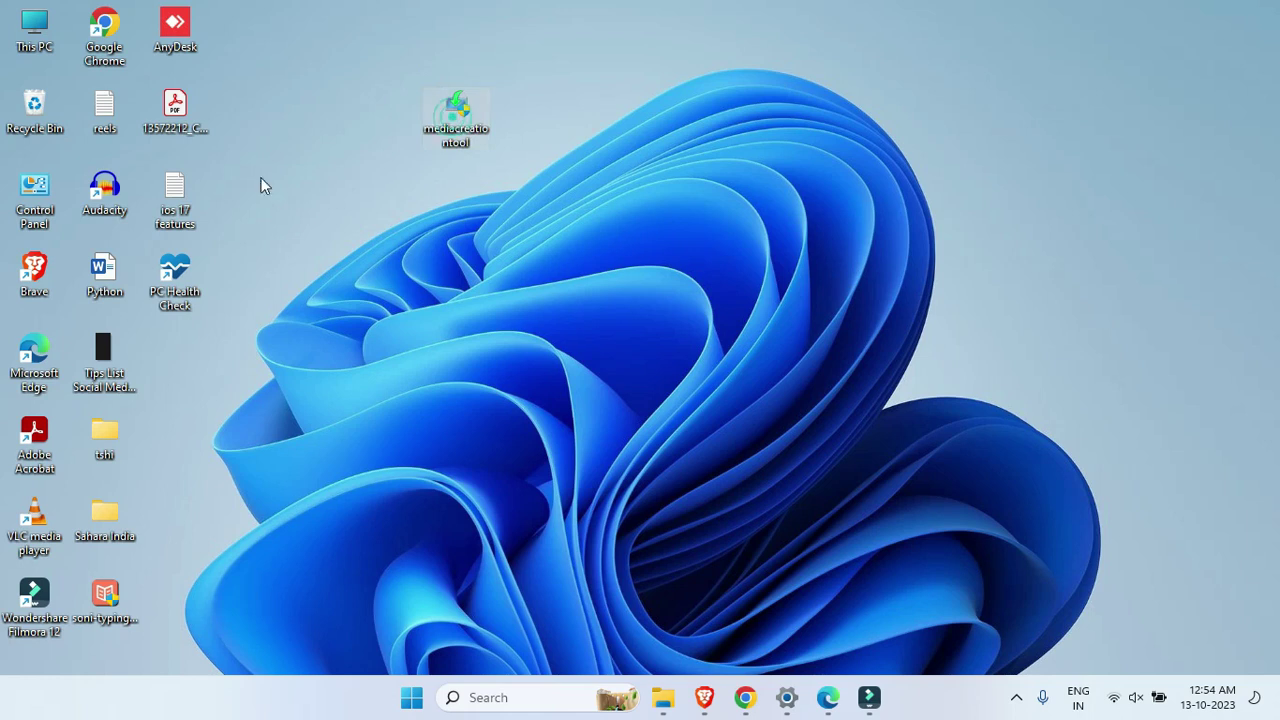
{"action": "left_click", "coordinate": [542, 503]}
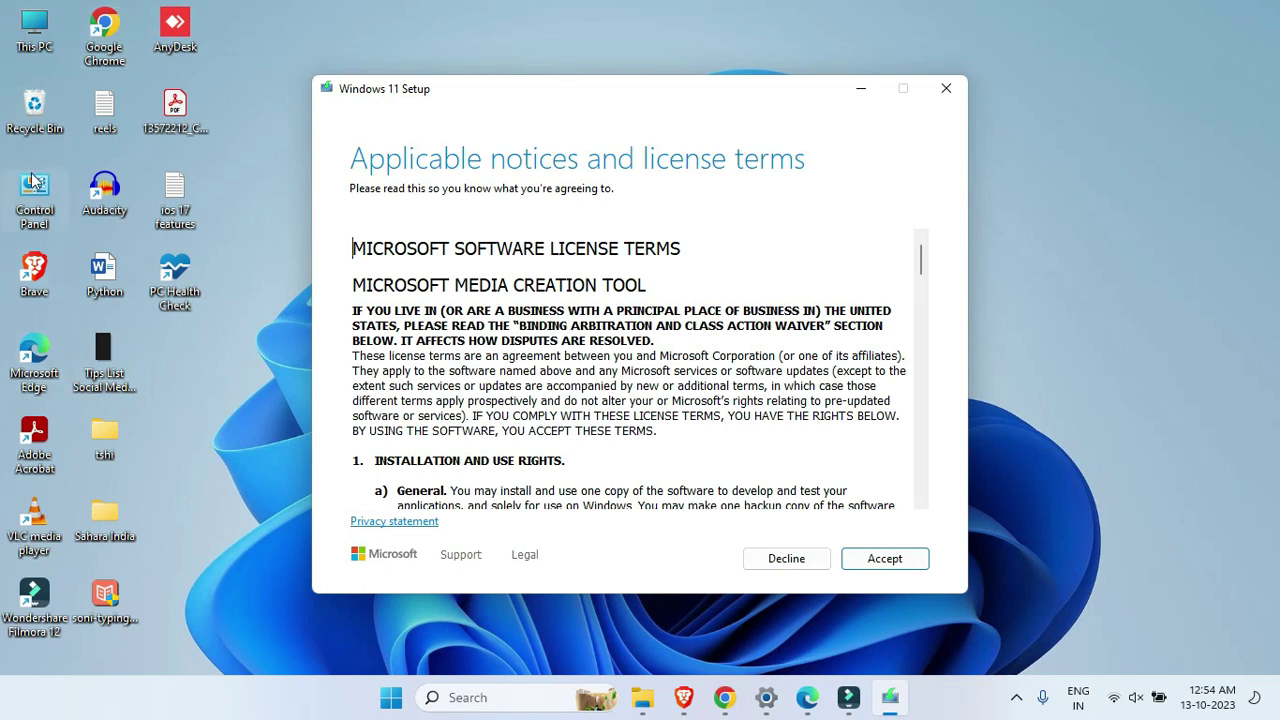
{"action": "left_click", "coordinate": [896, 562]}
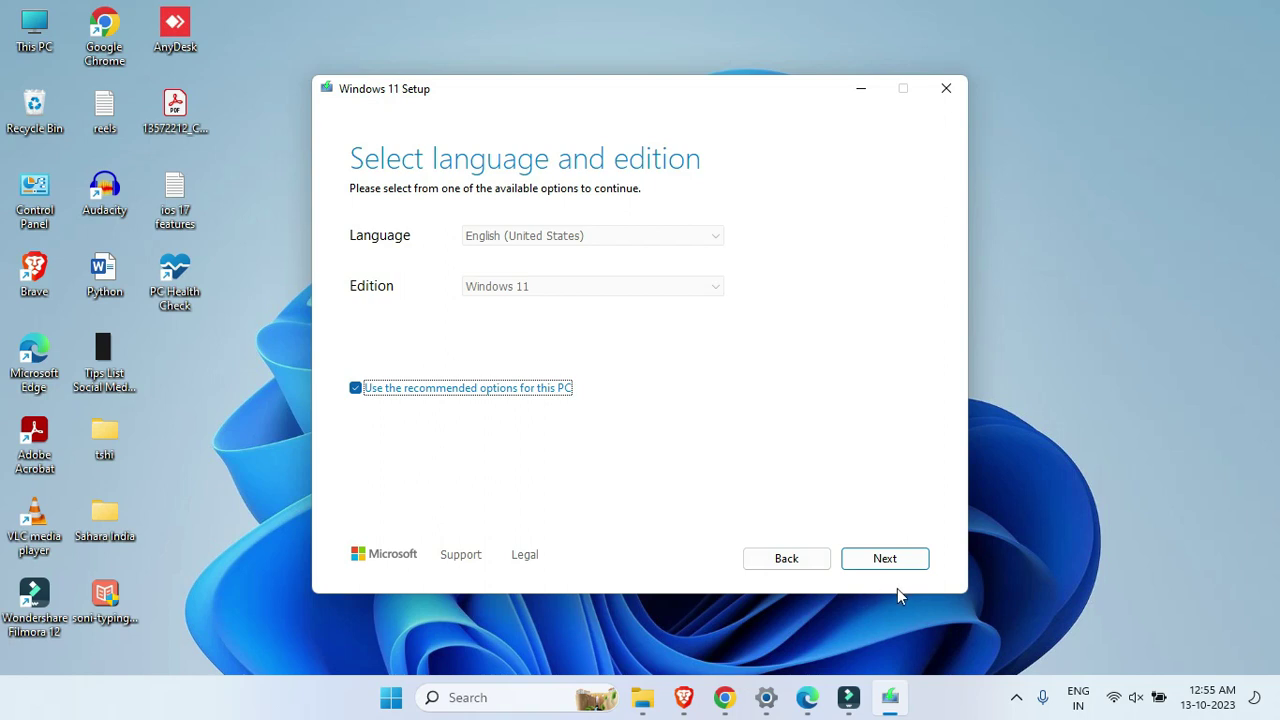
{"action": "left_click", "coordinate": [911, 559]}
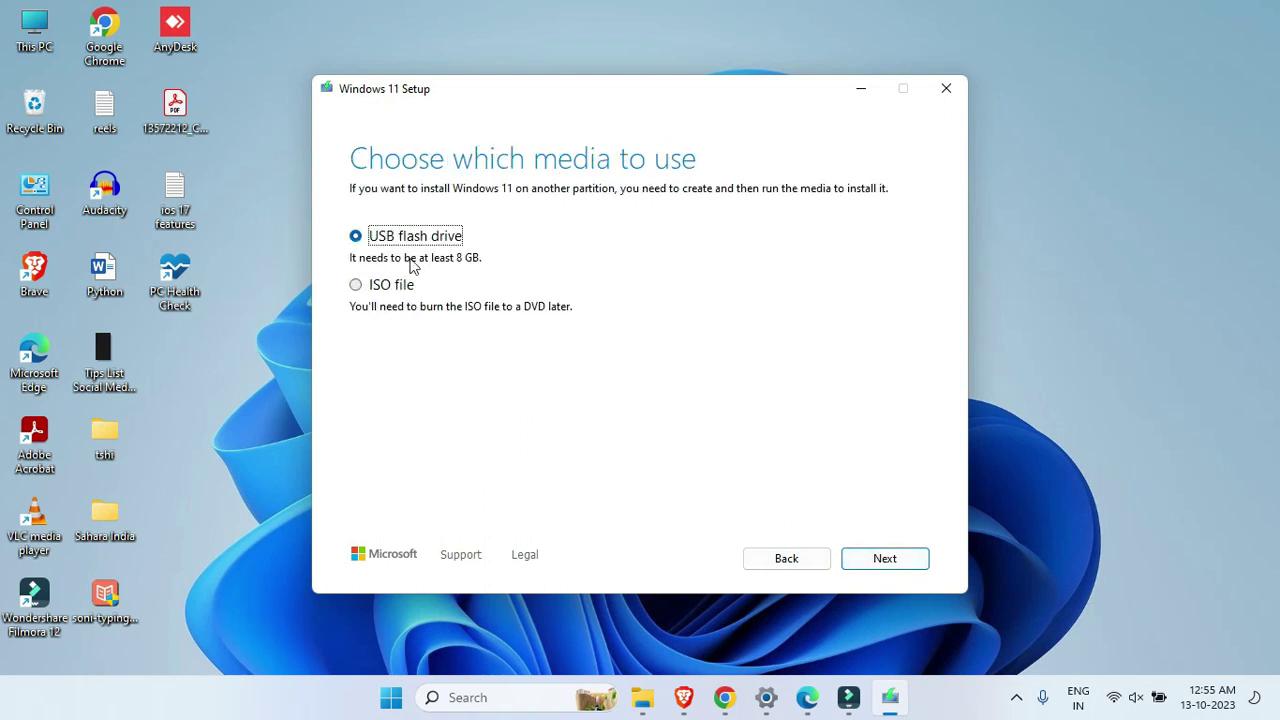
Create the installation media as an ISO file named Windows saved on the Desktop, and finish the setup tool
{"action": "left_click", "coordinate": [357, 286]}
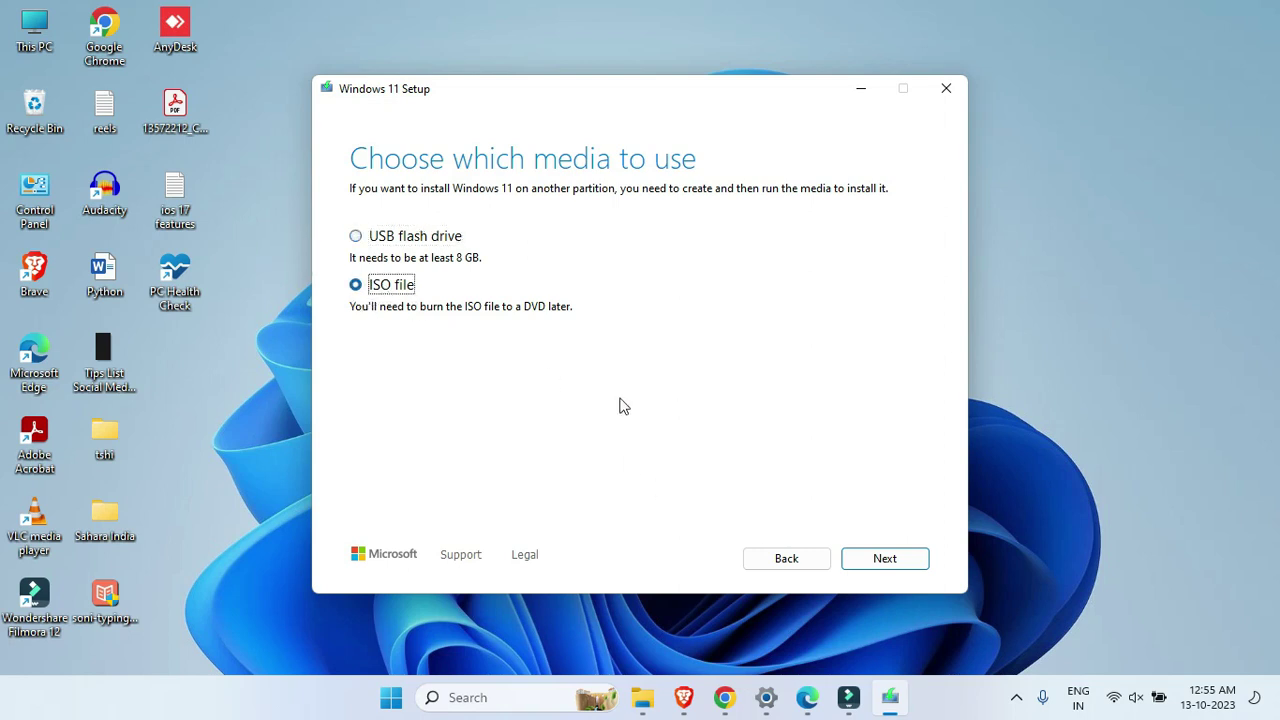
{"action": "left_click", "coordinate": [883, 560]}
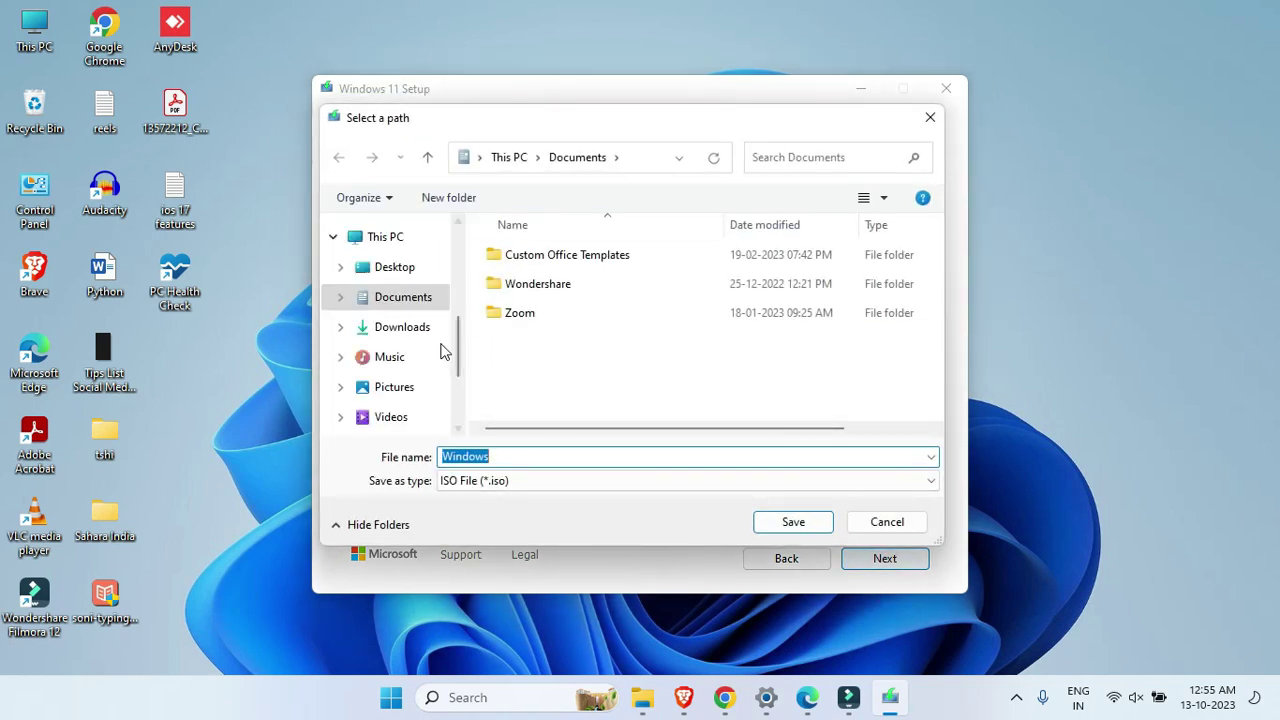
{"action": "scroll", "coordinate": [432, 359], "scroll_direction": "up", "scroll_amount": 2}
{"action": "scroll", "coordinate": [430, 359], "scroll_direction": "up", "scroll_amount": 2}
{"action": "left_click", "coordinate": [394, 229]}
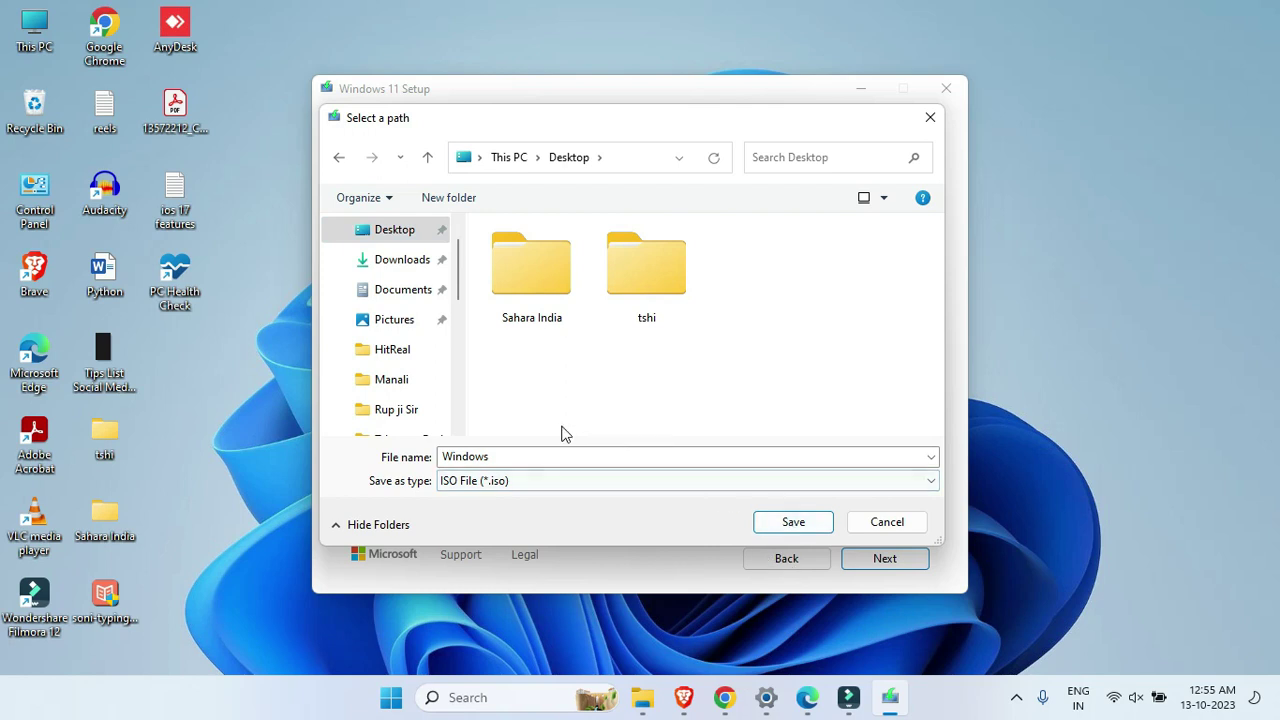
{"action": "left_click", "coordinate": [795, 527]}
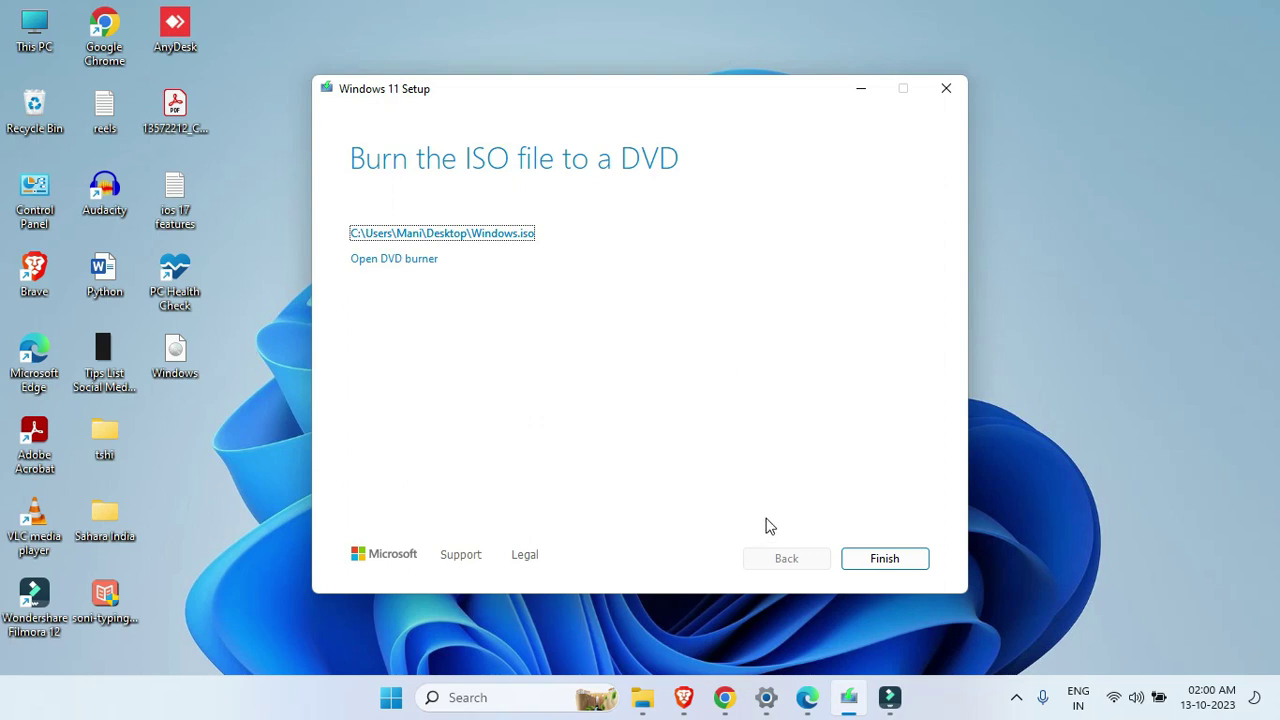
{"action": "left_click", "coordinate": [880, 559]}
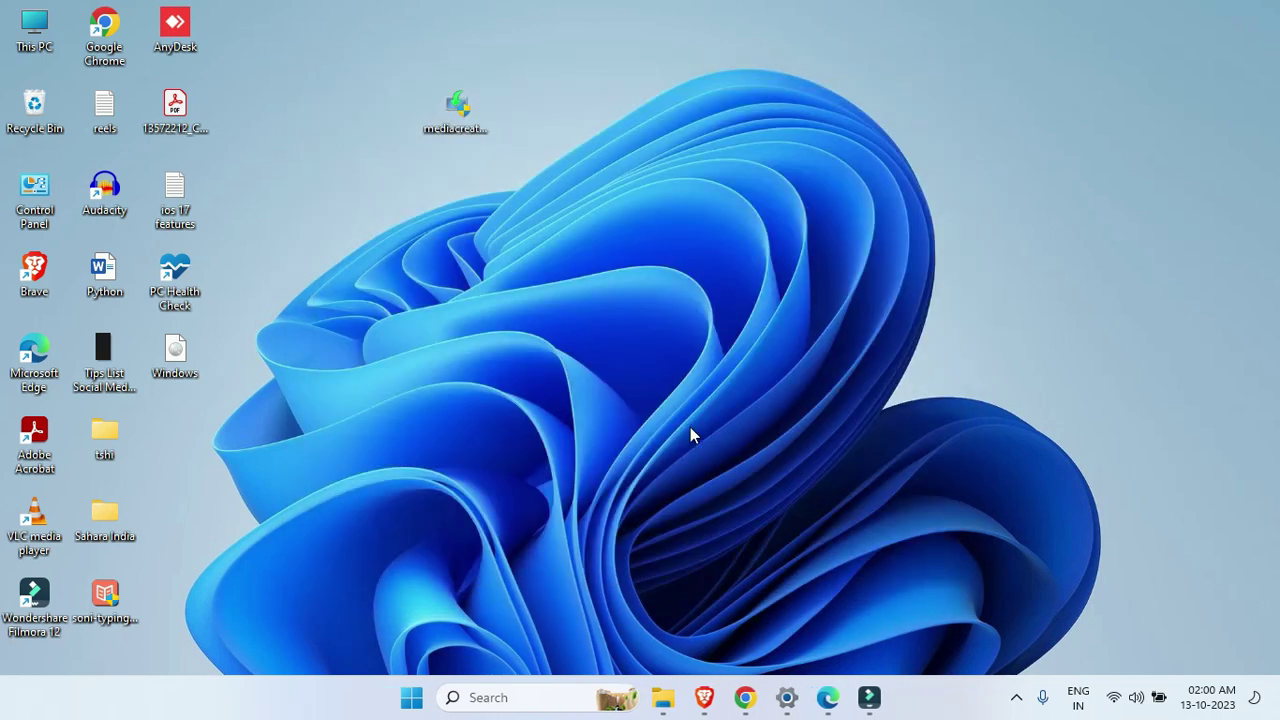
Move the Windows ISO file to a free spot on the desktop and mount it, showing its contents in a maximized window
{"action": "mouse_move", "coordinate": [161, 355]}
{"action": "left_mouse_down"}
{"action": "mouse_move", "coordinate": [281, 325]}
{"action": "mouse_move", "coordinate": [316, 190]}
{"action": "left_mouse_up"}
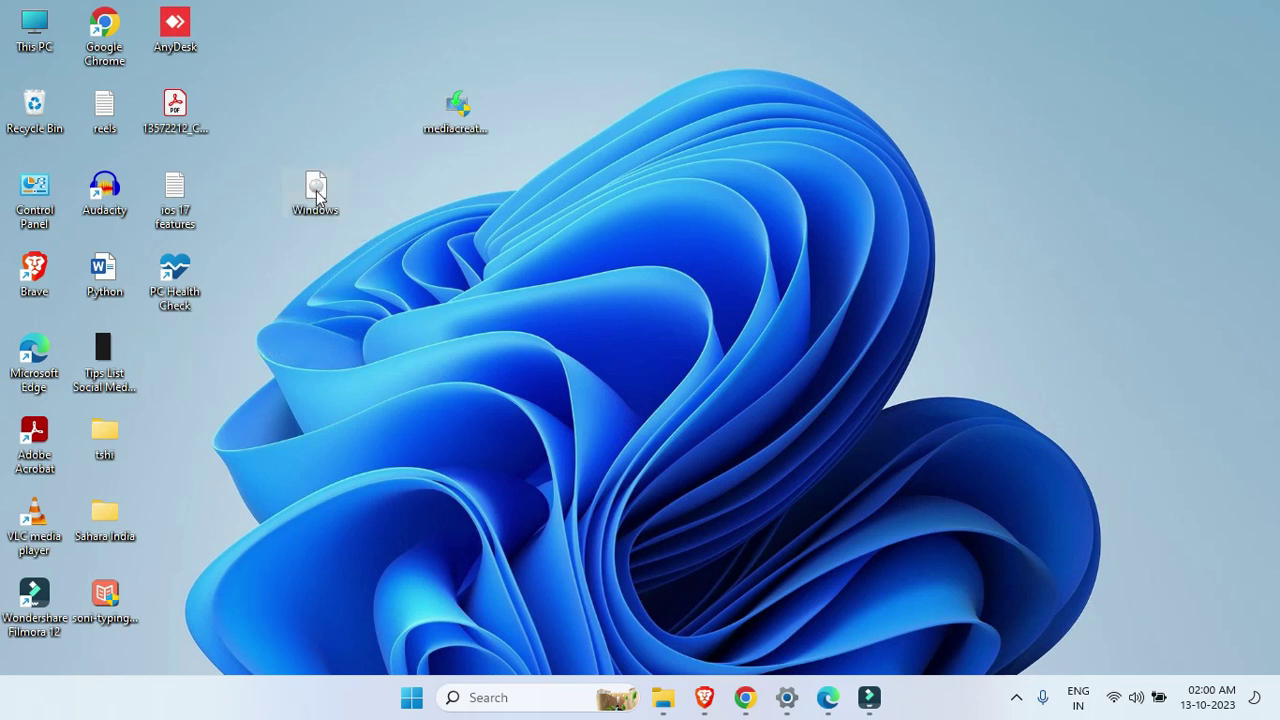
{"action": "mouse_move", "coordinate": [333, 192]}
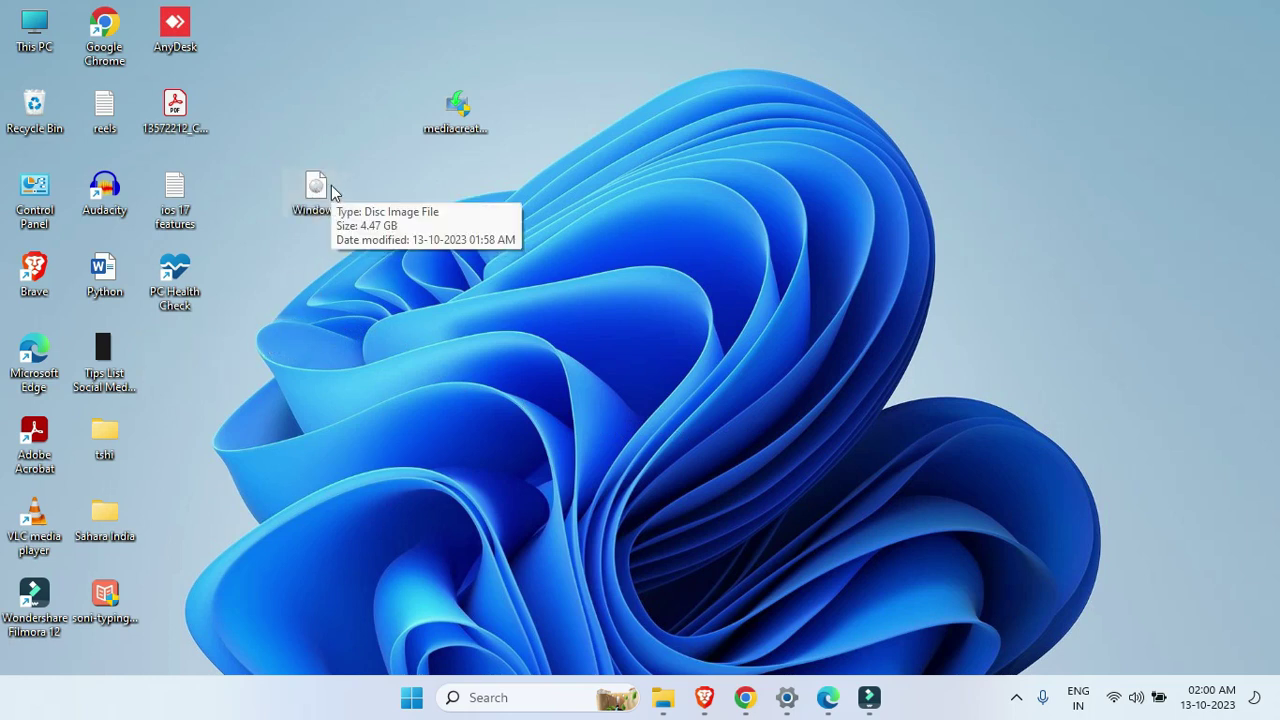
{"action": "double_click", "coordinate": [314, 188]}
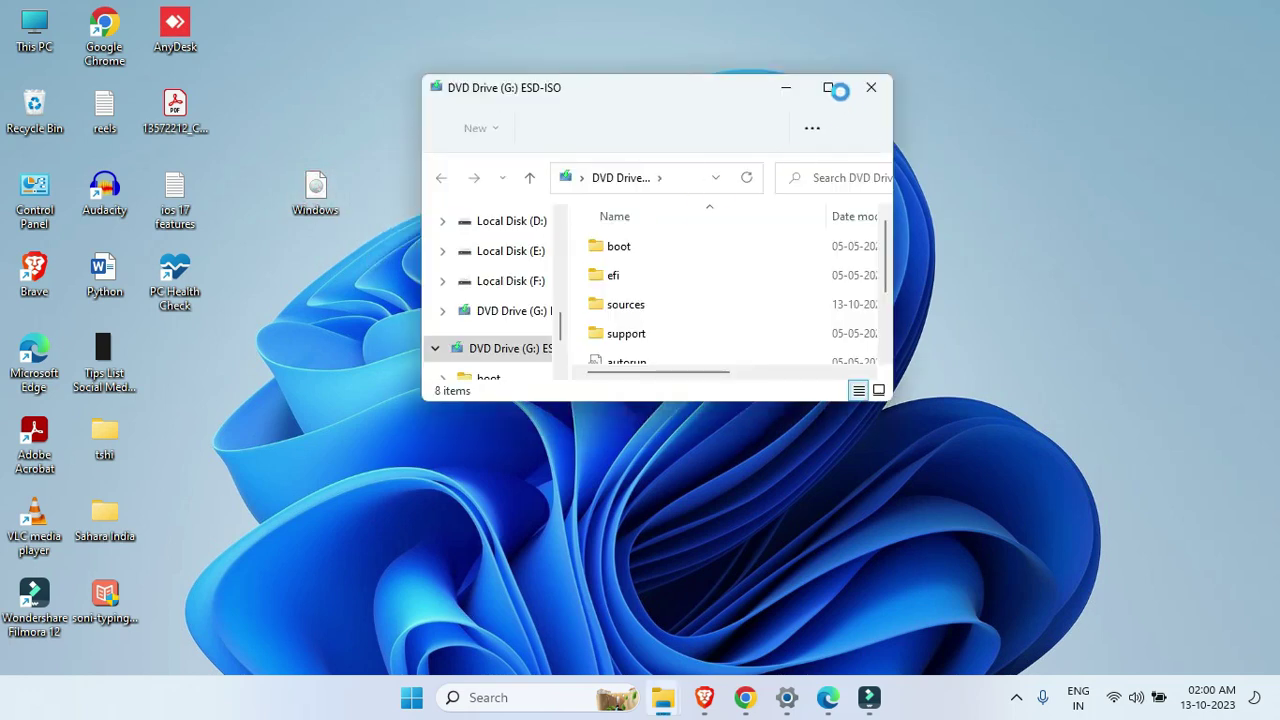
{"action": "left_click", "coordinate": [829, 88]}
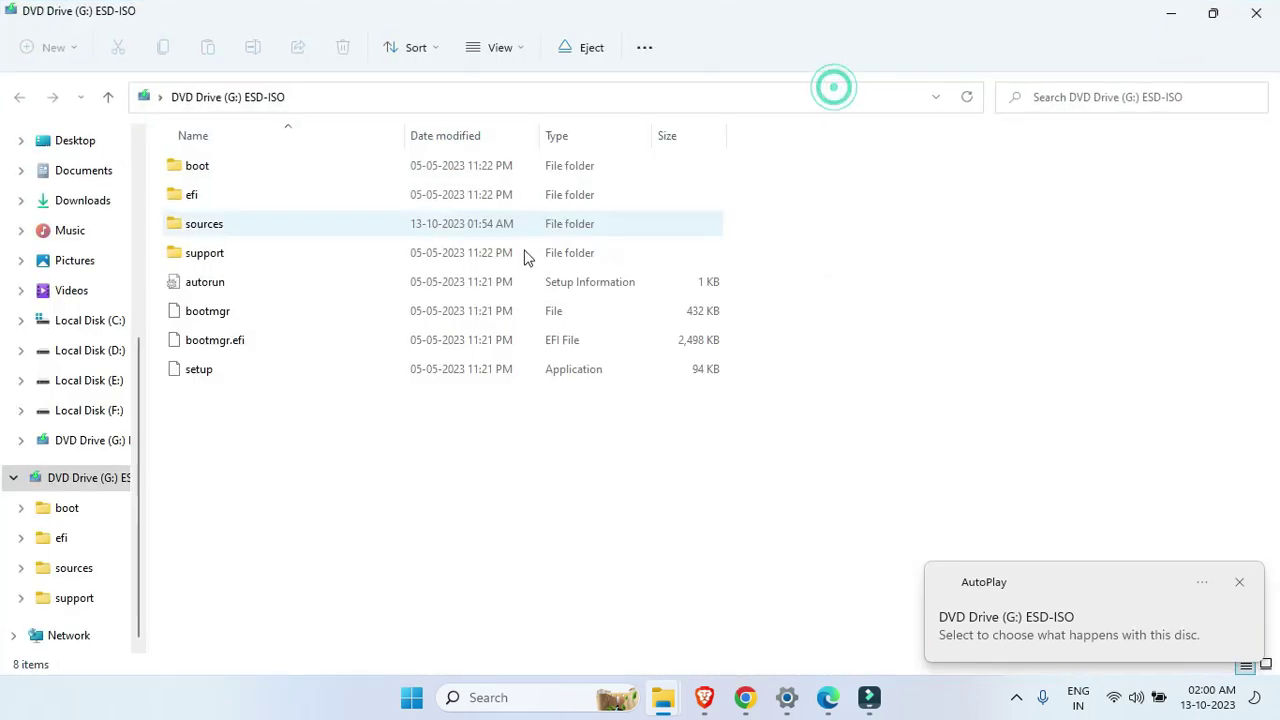
Try to install Windows 11 with the setup application on the mounted ESD-ISO drive, then close Setup and minimize the folder window
{"action": "double_click", "coordinate": [306, 380]}
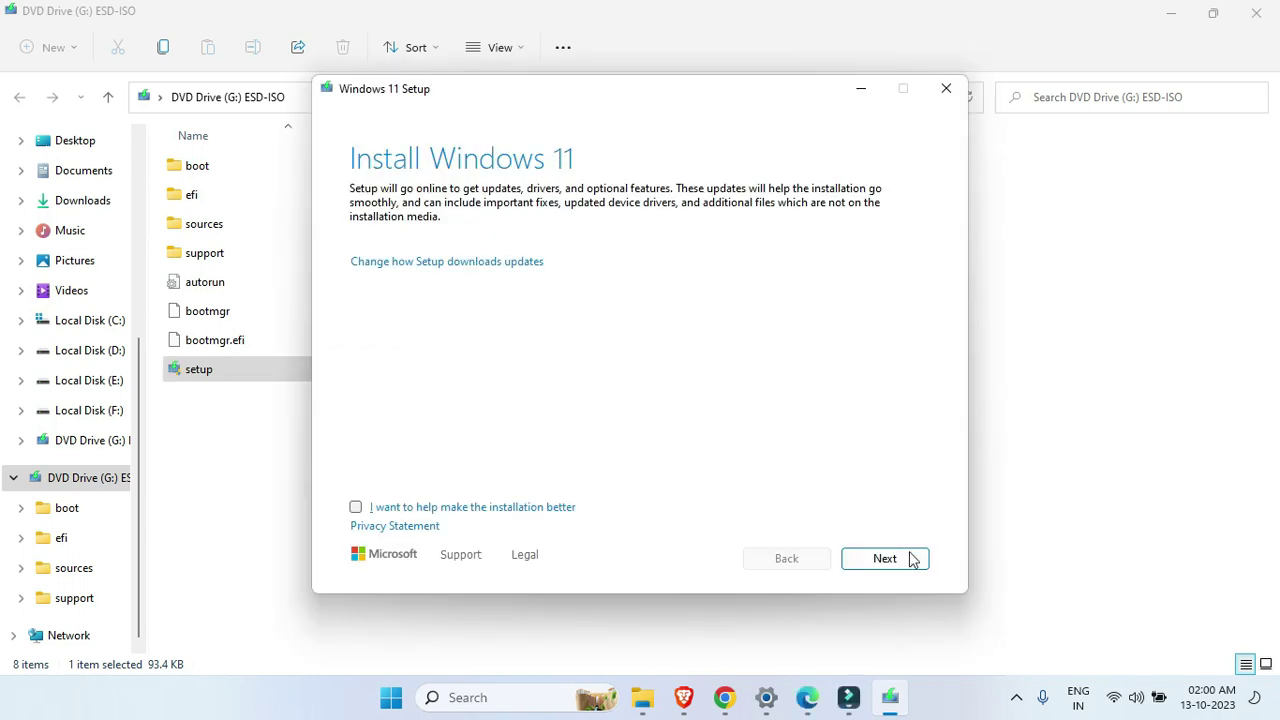
{"action": "left_click", "coordinate": [886, 559]}
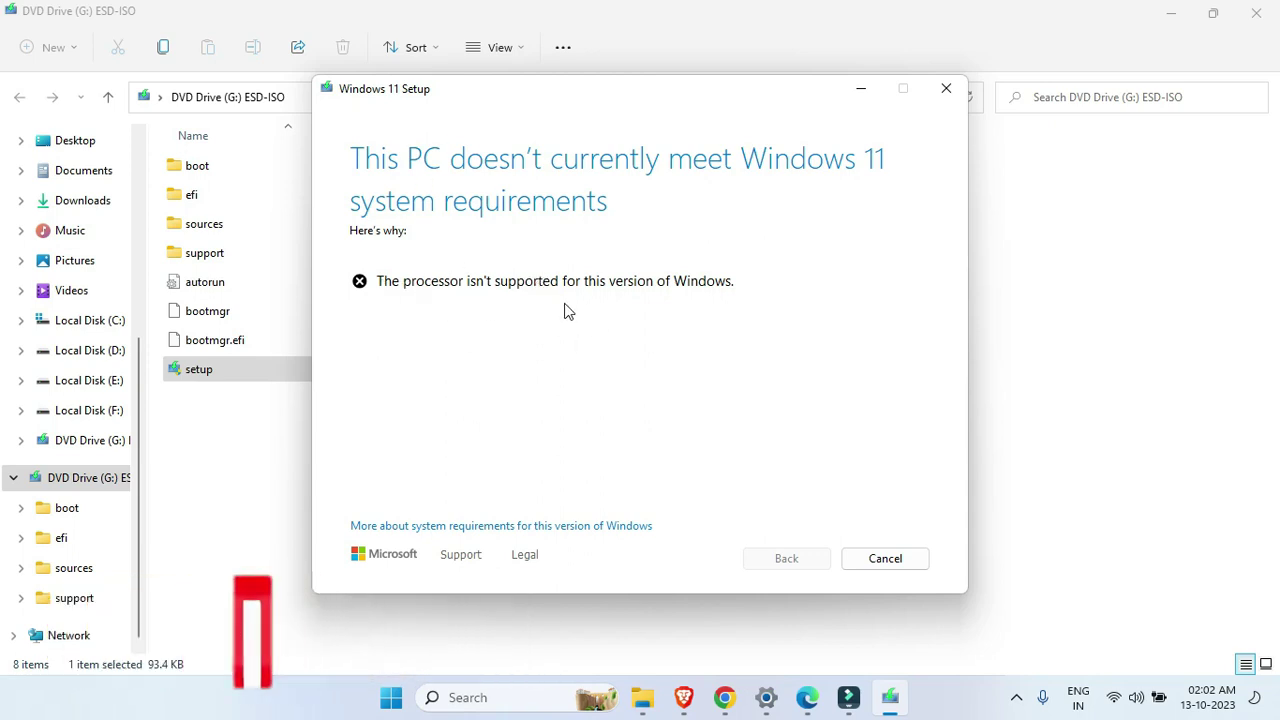
{"action": "left_click", "coordinate": [944, 91]}
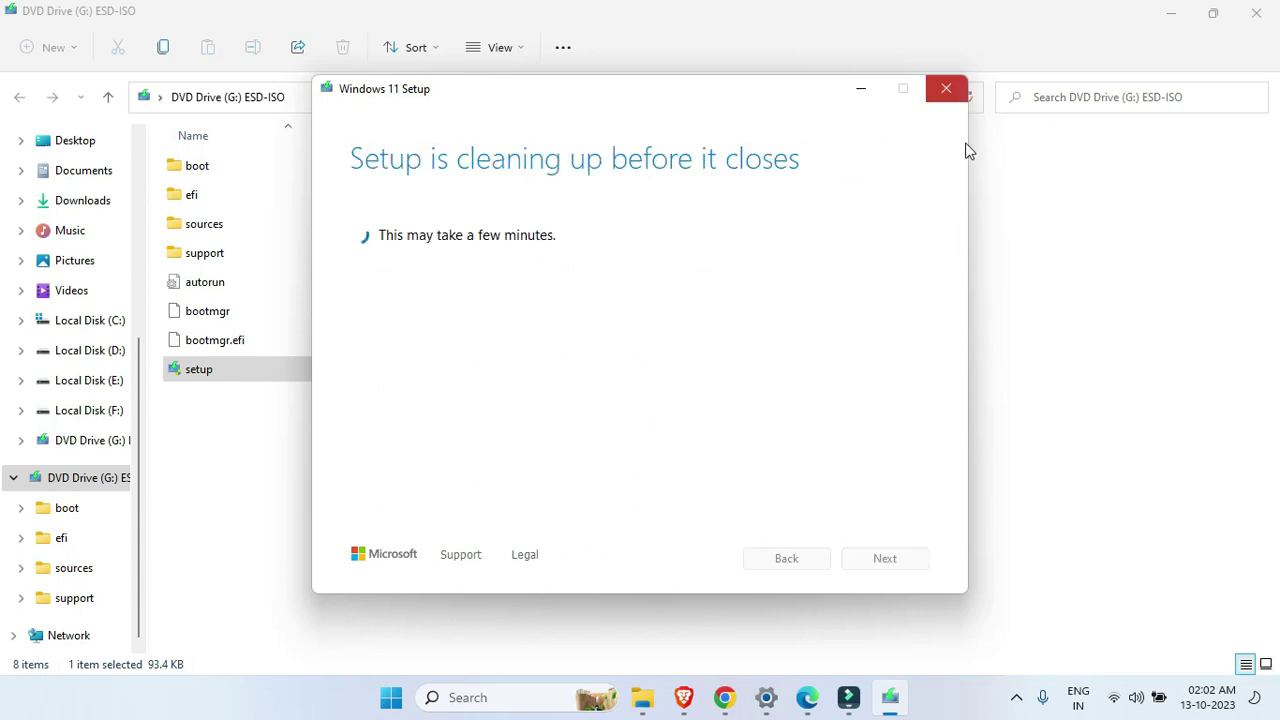
{"action": "left_click", "coordinate": [1176, 12]}
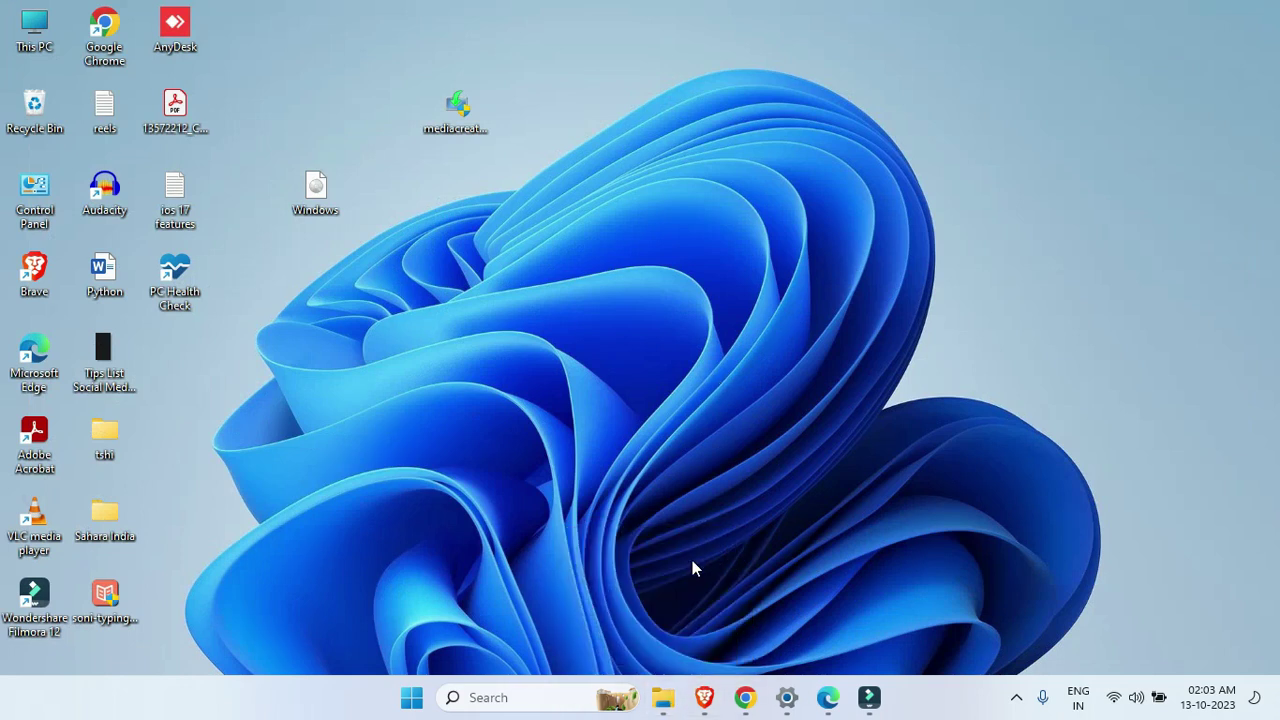
Copy all files and folders from the mounted ESD-ISO drive into a new desktop folder named 22h2
{"action": "key", "text": "super+e"}
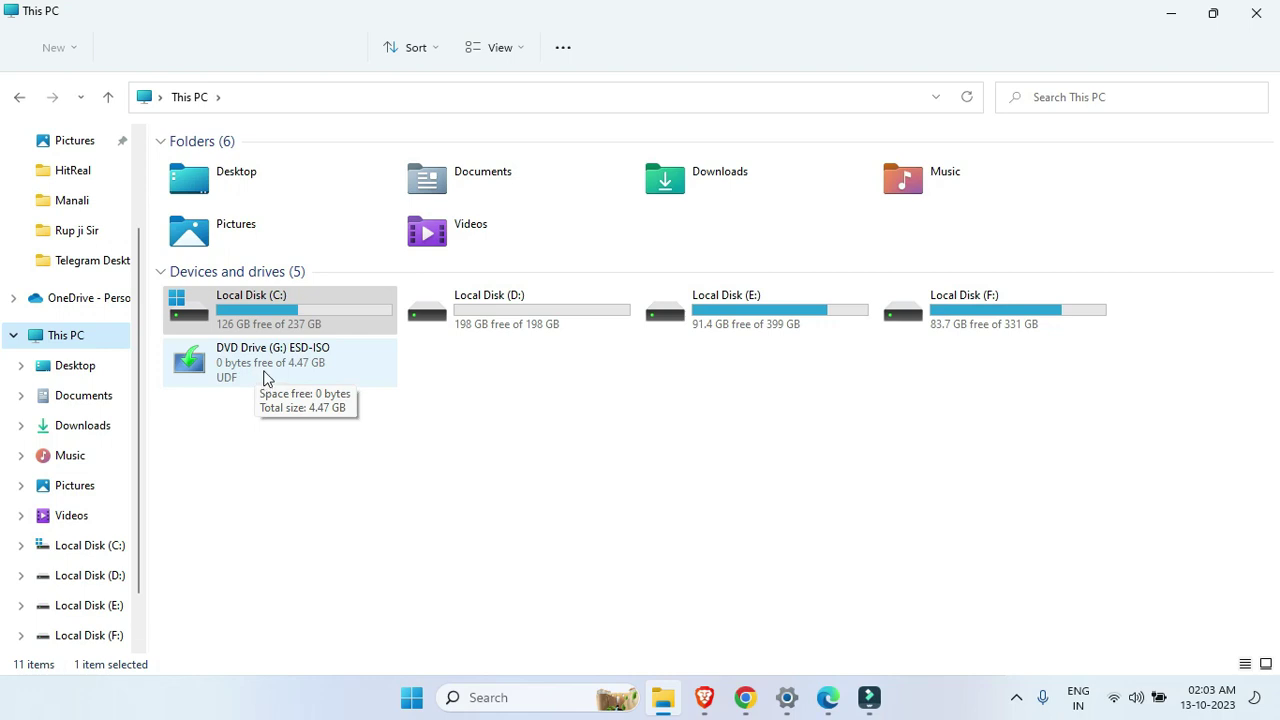
{"action": "left_click", "coordinate": [265, 376]}
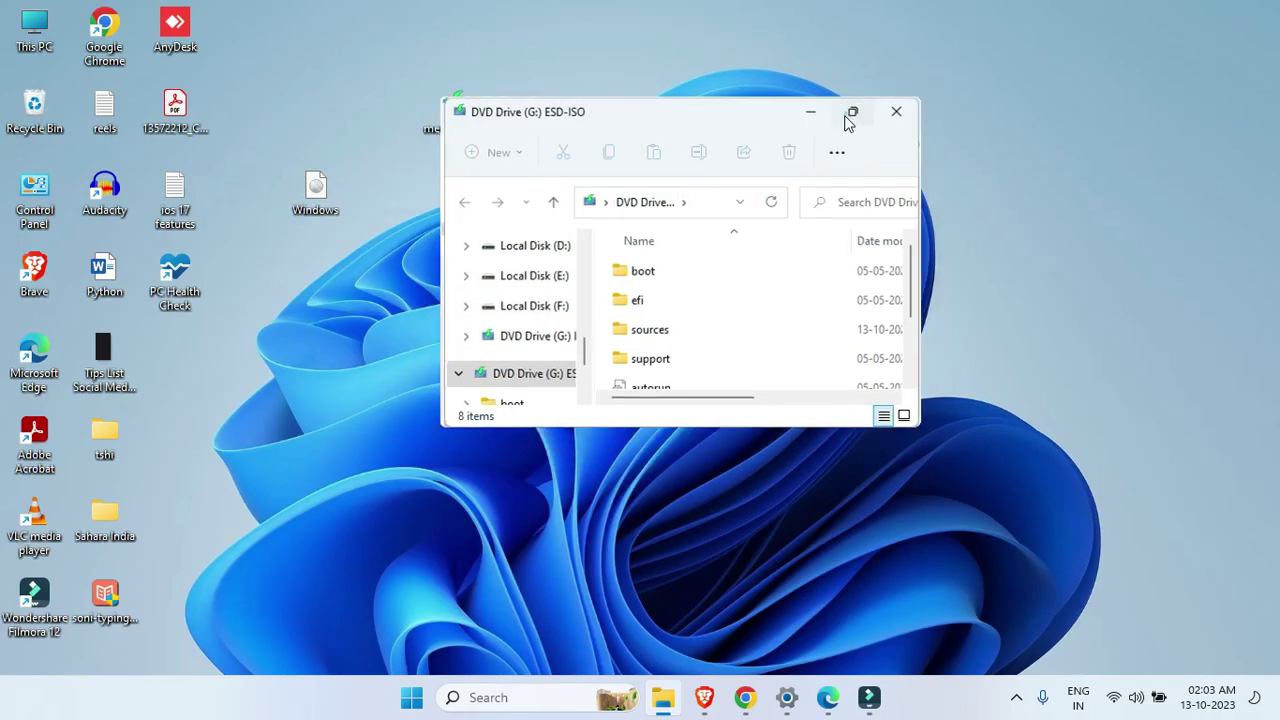
{"action": "left_click", "coordinate": [851, 113]}
{"action": "left_click_drag", "start_coordinate": [234, 458], "coordinate": [254, 145]}
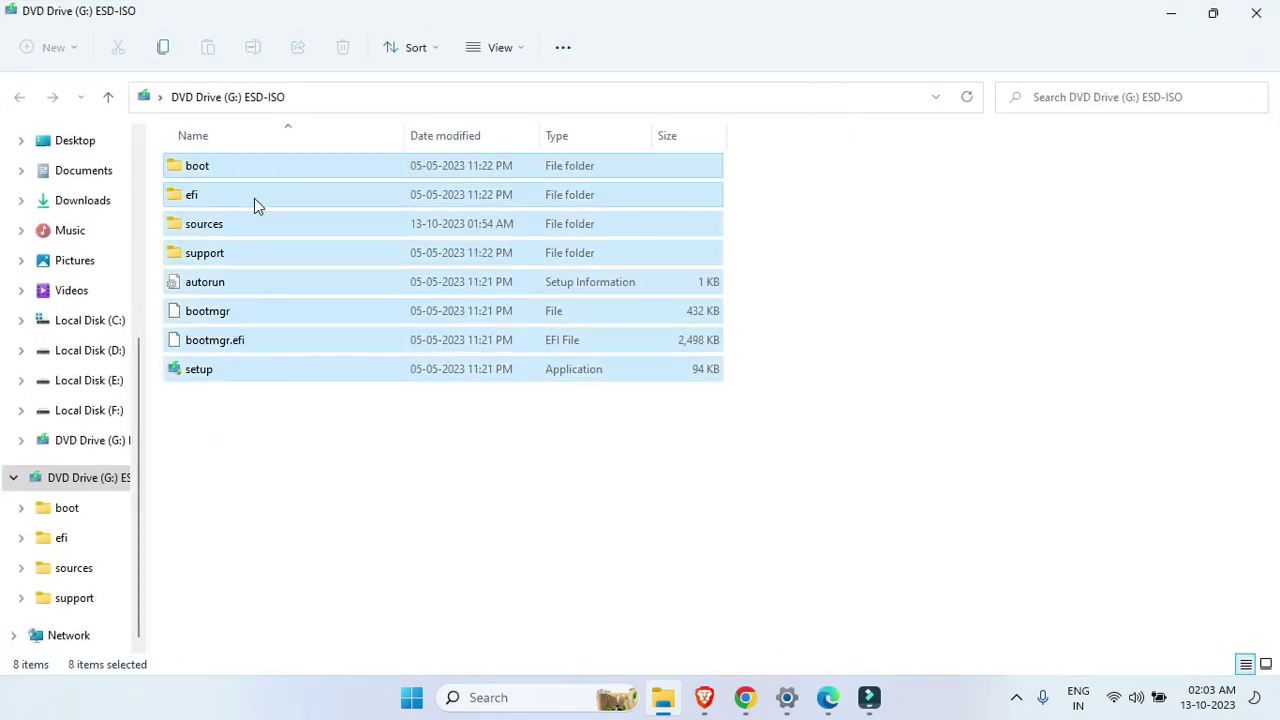
{"action": "right_click", "coordinate": [253, 195]}
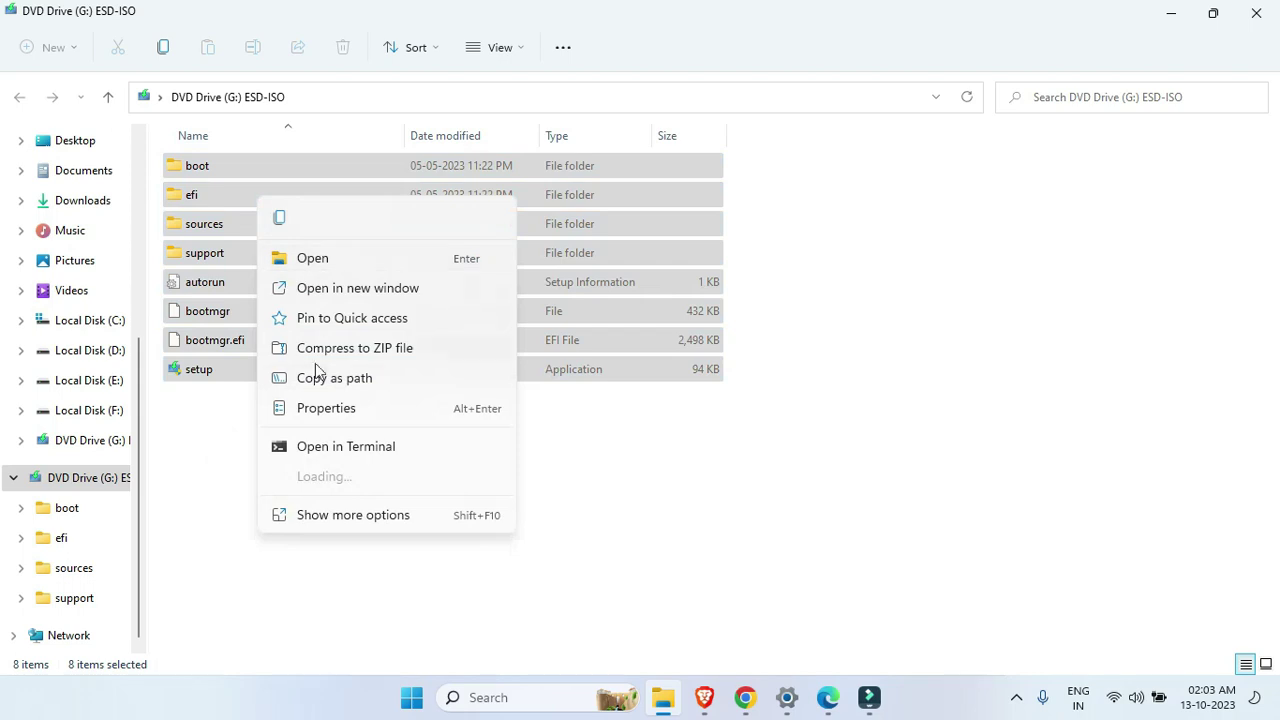
{"action": "left_click", "coordinate": [280, 220]}
{"action": "left_click", "coordinate": [1171, 13]}
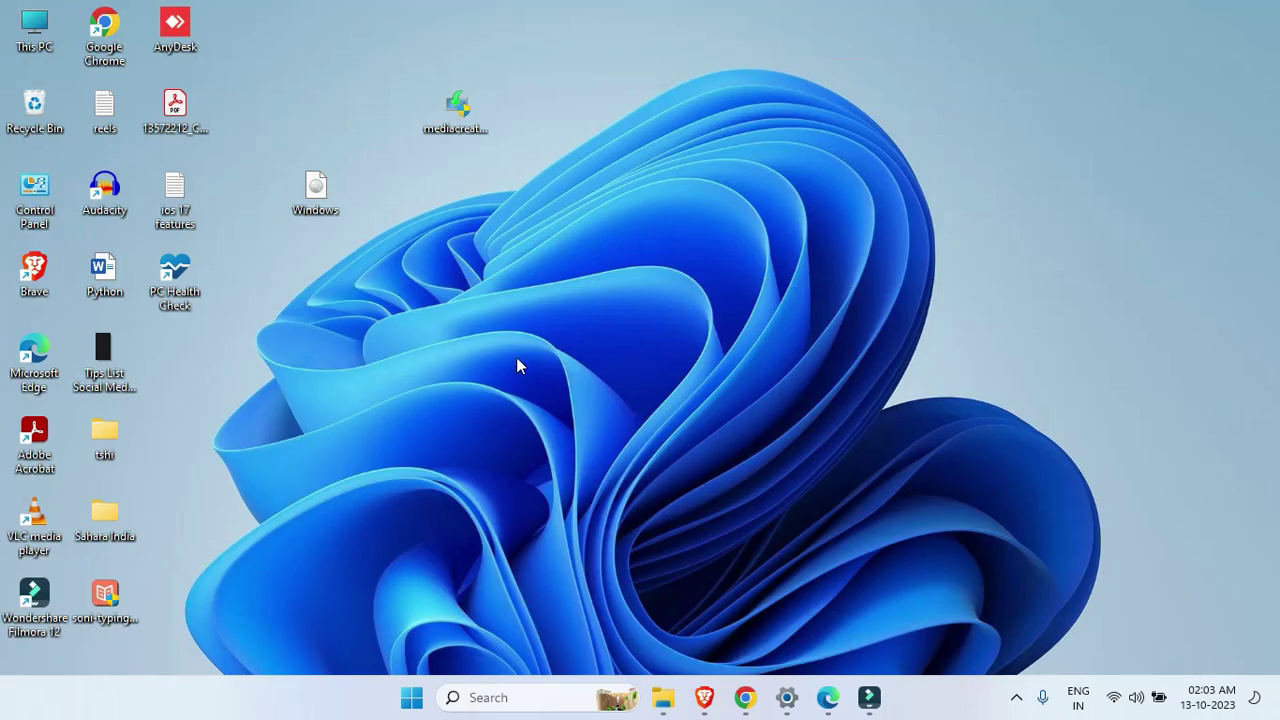
{"action": "right_click", "coordinate": [540, 411]}
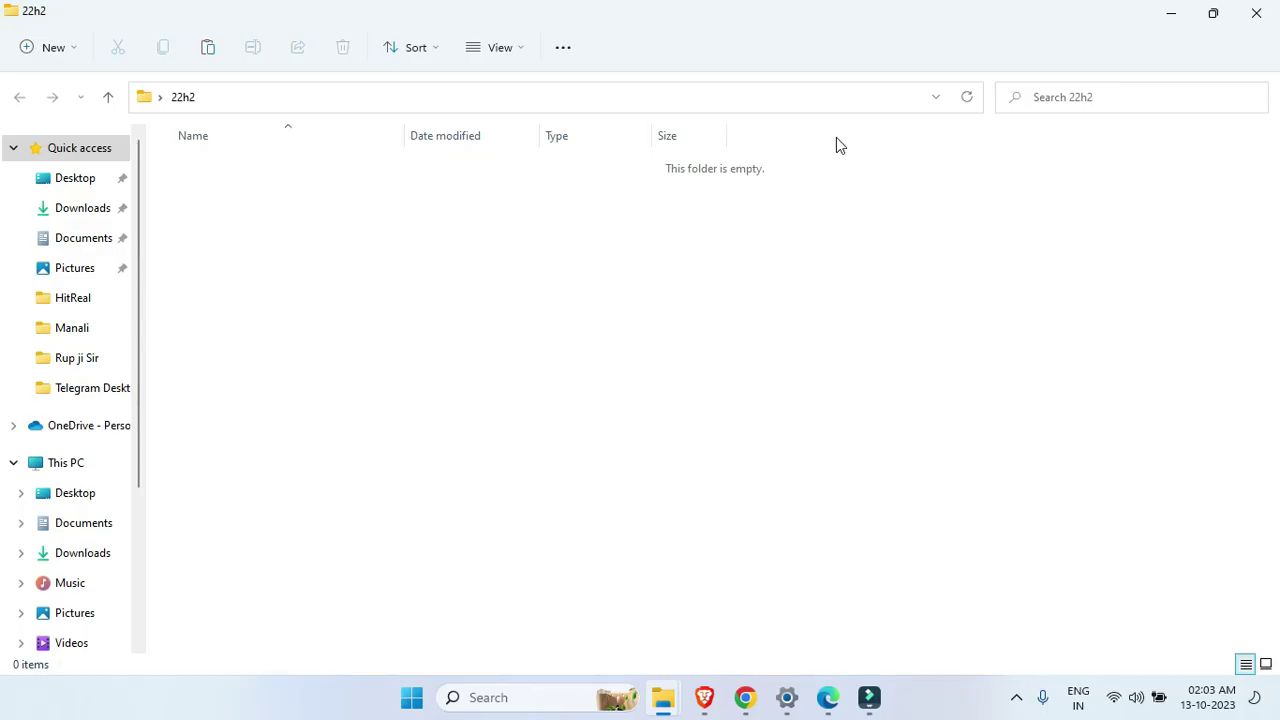
{"action": "key", "text": "ctrl+v"}
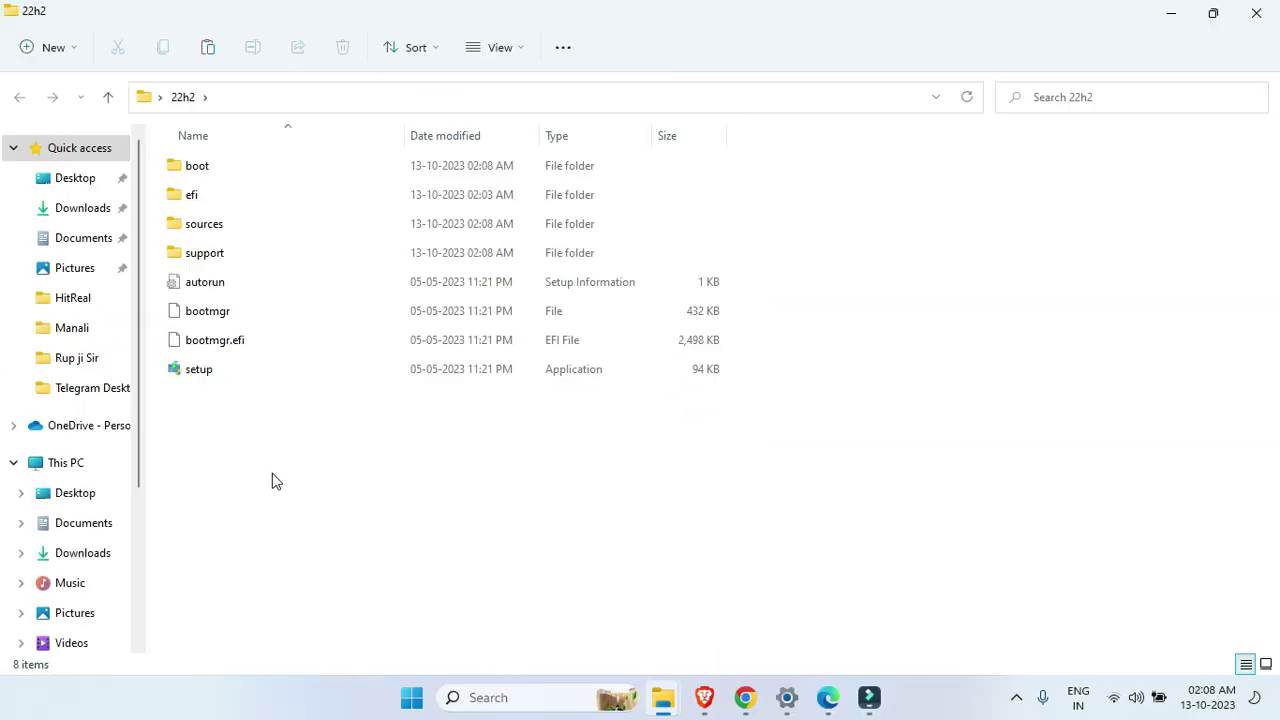
Eject the mounted ESD-ISO DVD drive from This PC and close the File Explorer window
{"action": "key", "text": "alt+Up"}
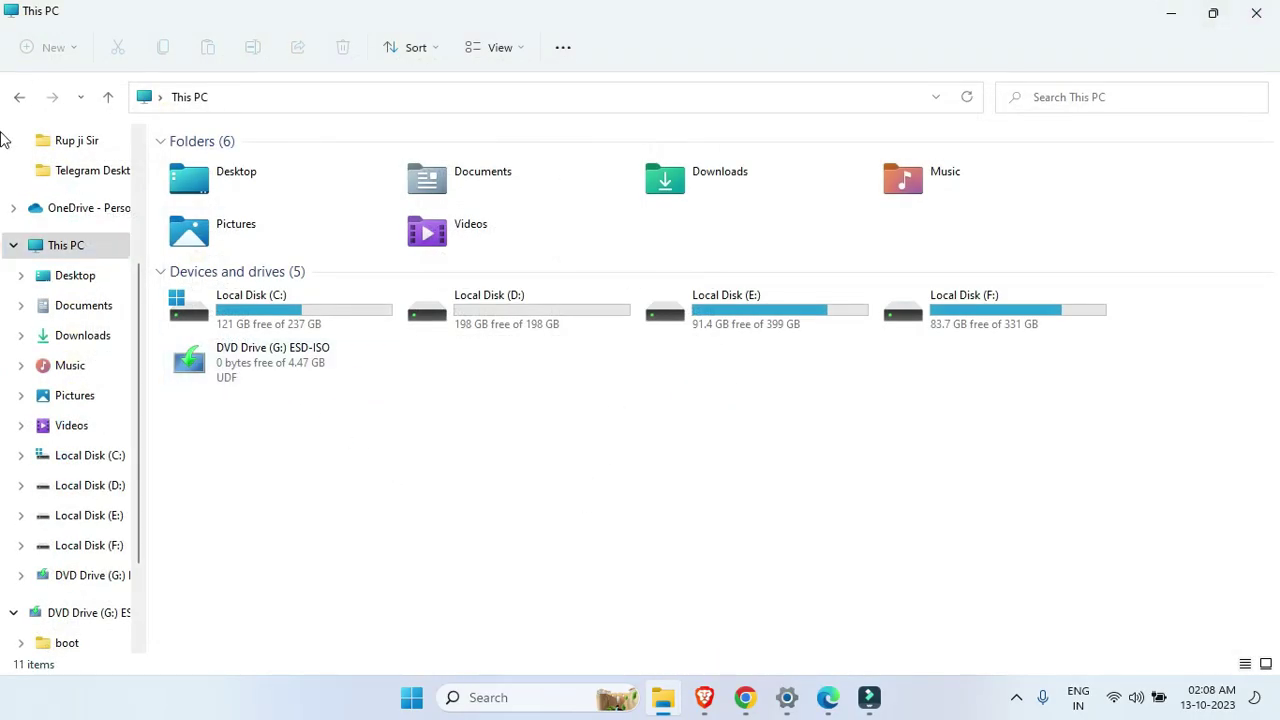
{"action": "scroll", "coordinate": [55, 378], "scroll_direction": "up", "scroll_amount": 3}
{"action": "right_click", "coordinate": [243, 366]}
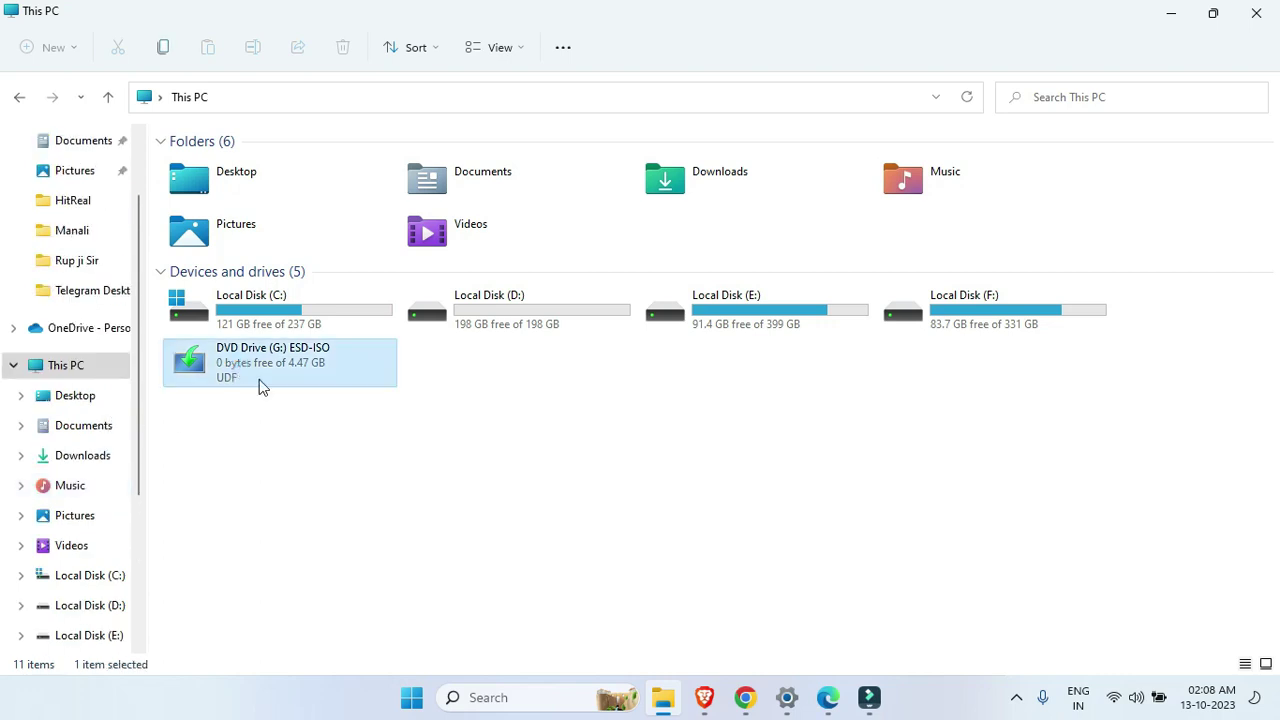
{"action": "left_click", "coordinate": [298, 521]}
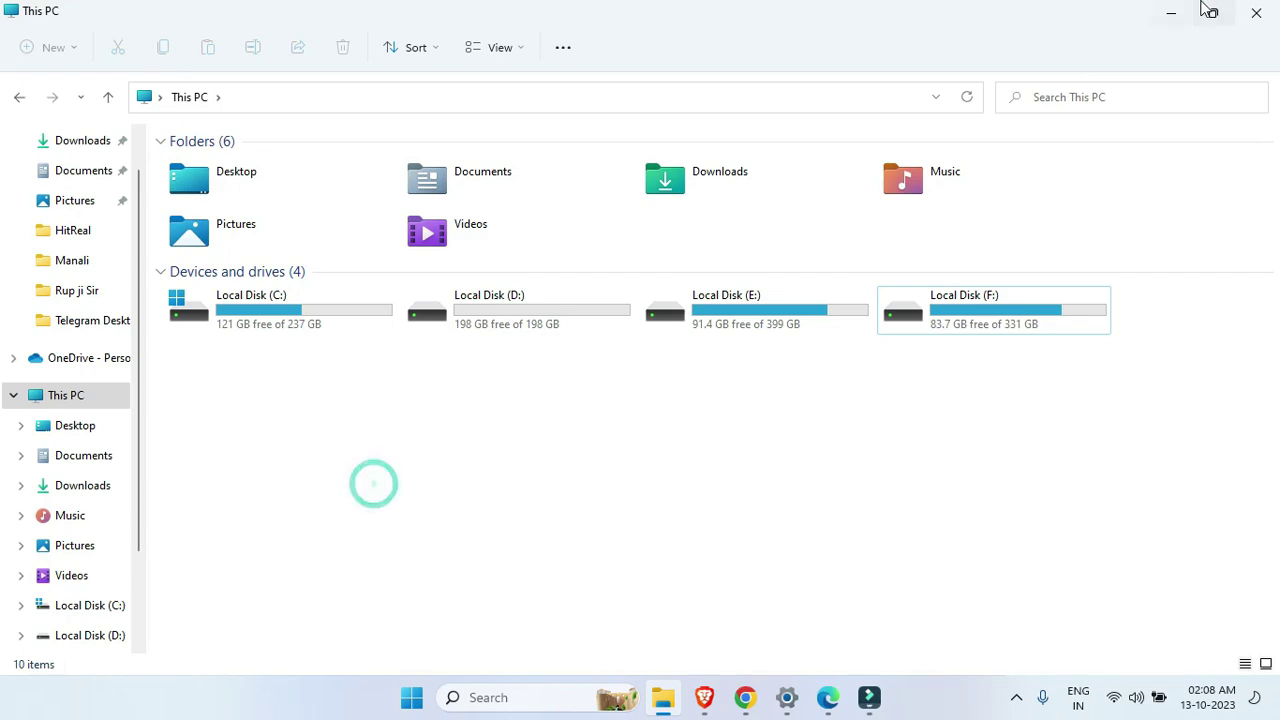
{"action": "left_click", "coordinate": [1256, 13]}
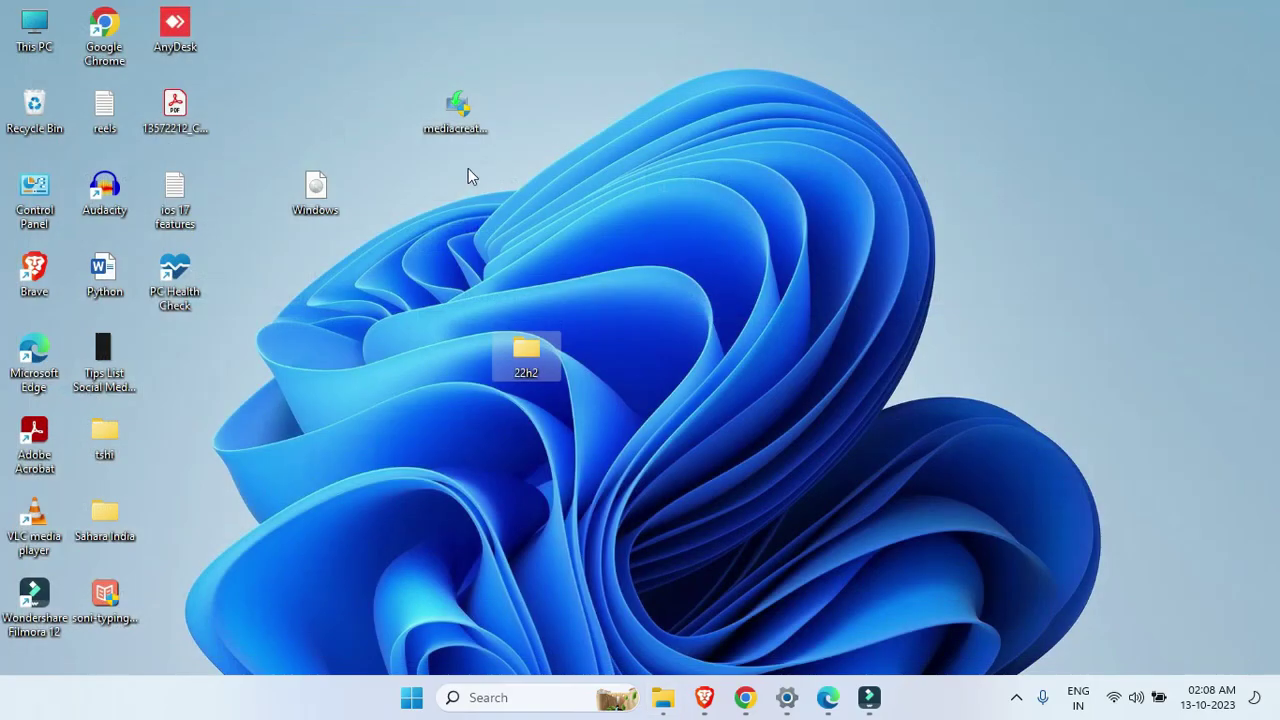
Delete the appraiserres.dll file from the sources folder inside the 22h2 desktop folder
{"action": "double_click", "coordinate": [533, 346]}
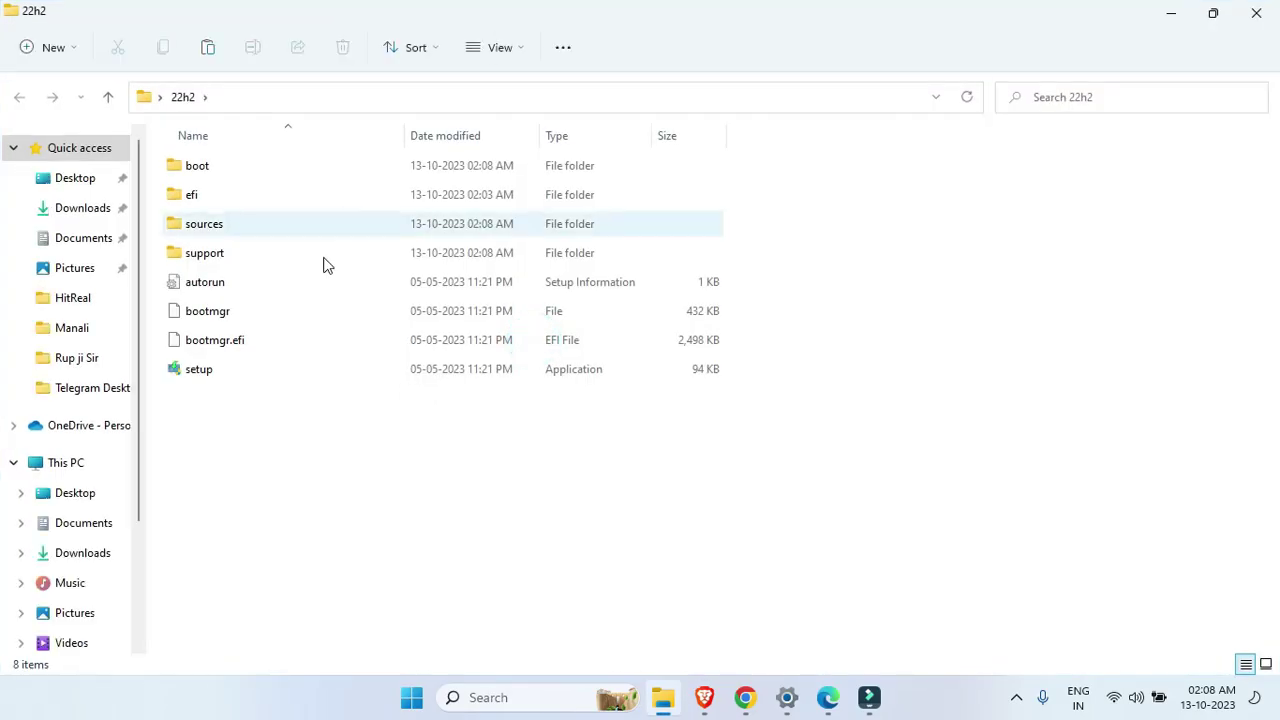
{"action": "double_click", "coordinate": [214, 232]}
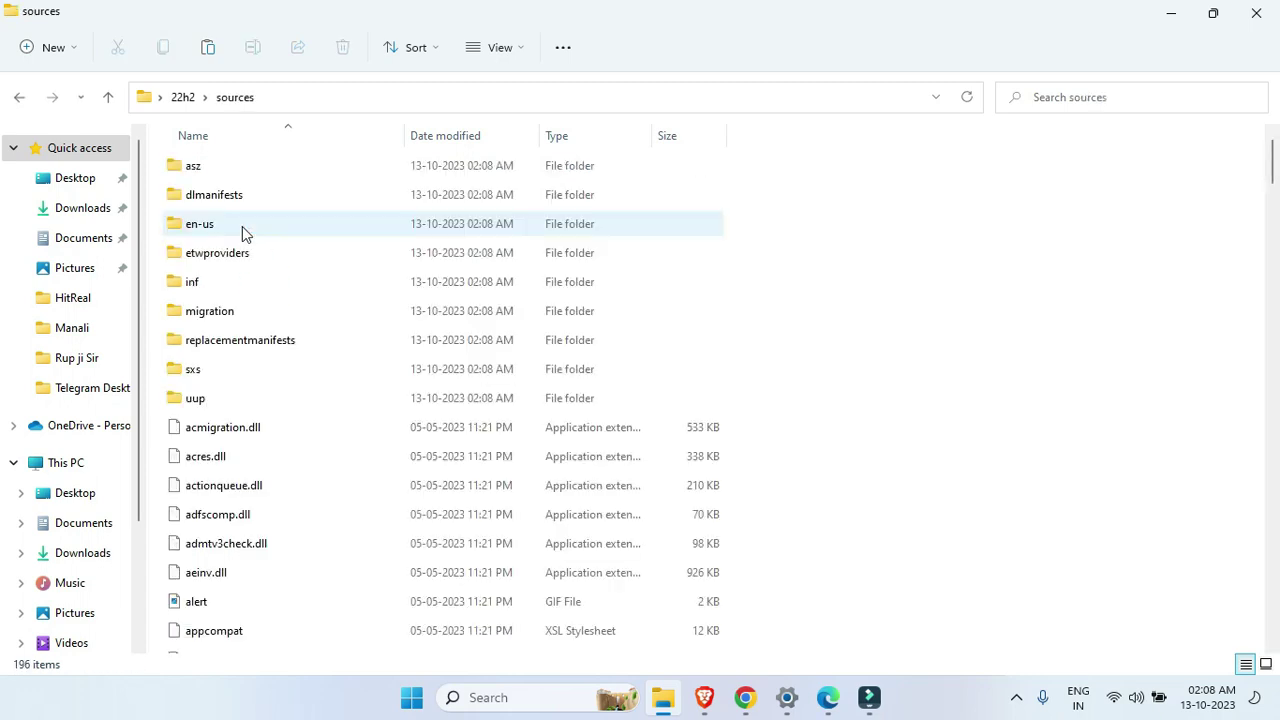
{"action": "scroll", "coordinate": [242, 305], "scroll_direction": "down", "scroll_amount": 4}
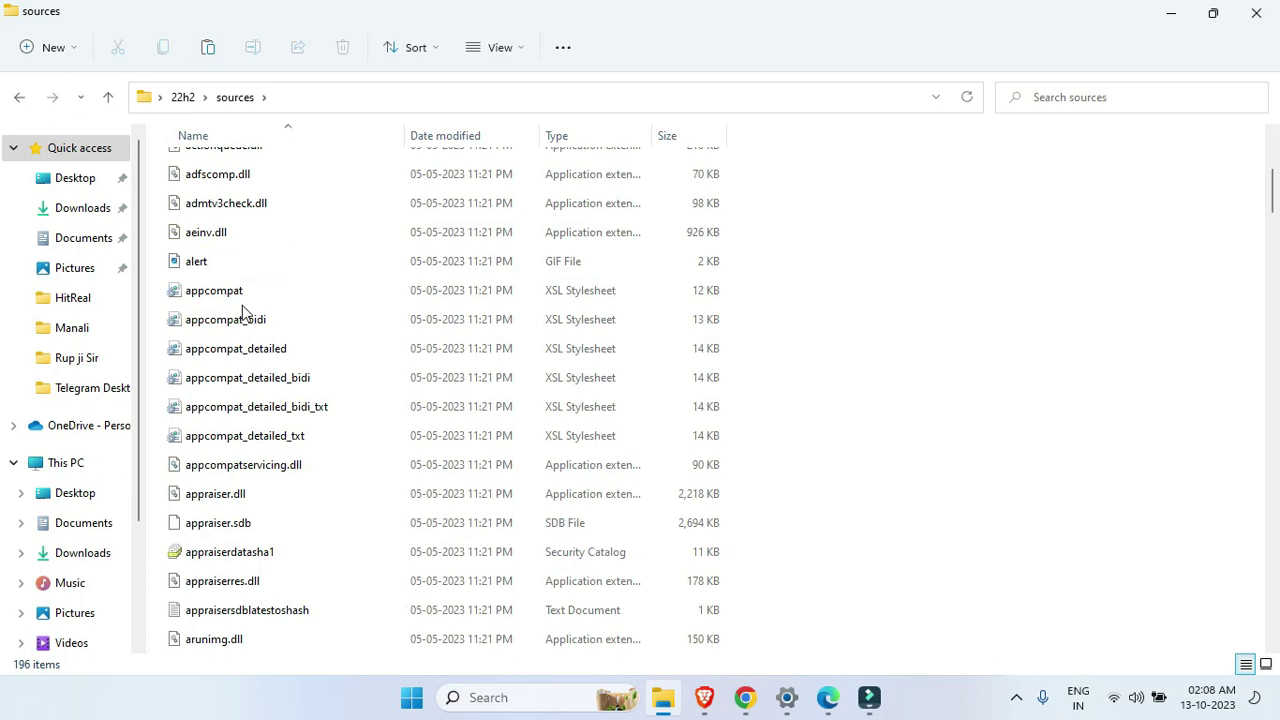
{"action": "scroll", "coordinate": [246, 320], "scroll_direction": "down", "scroll_amount": 1}
{"action": "left_click", "coordinate": [310, 494]}
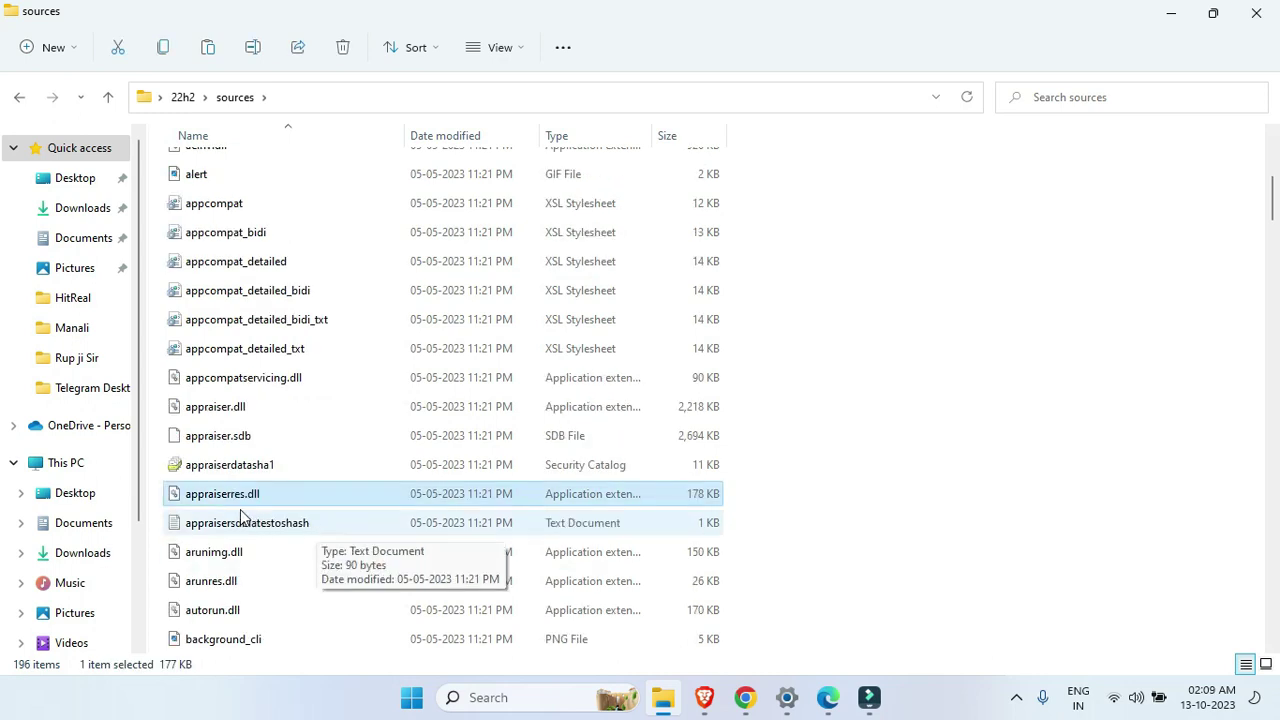
{"action": "mouse_move", "coordinate": [214, 510]}
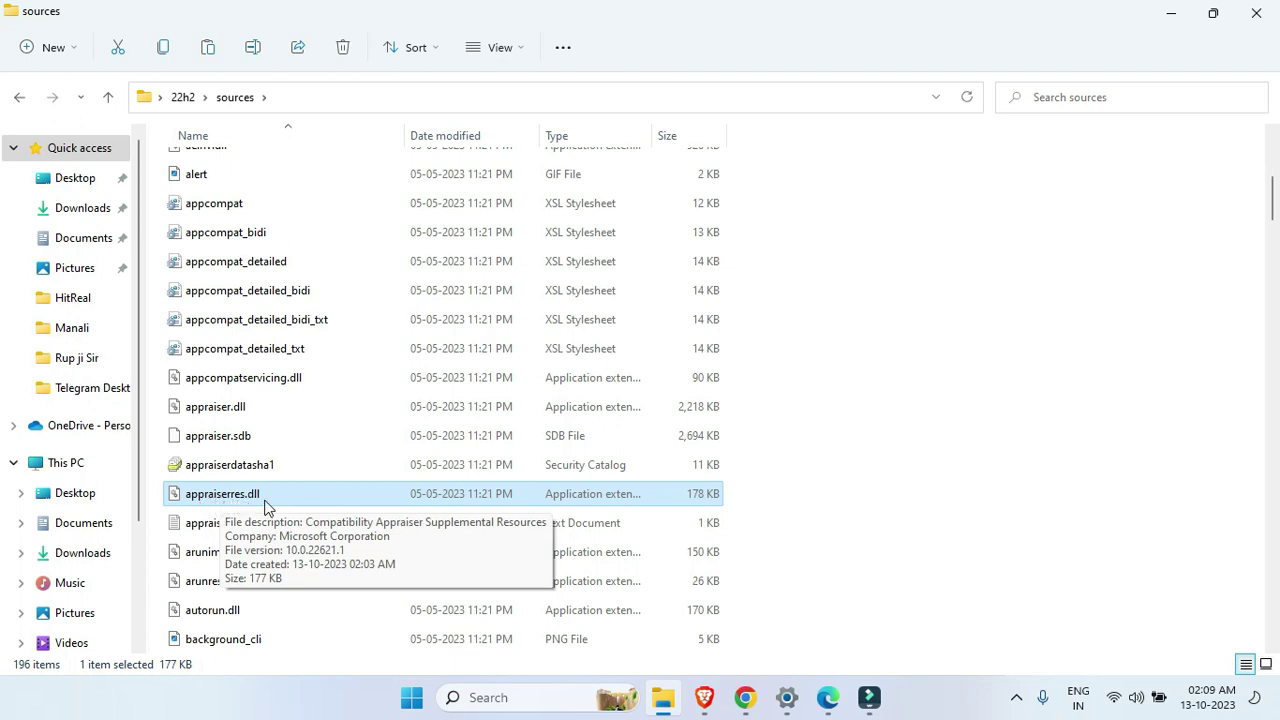
{"action": "left_click", "coordinate": [831, 474]}
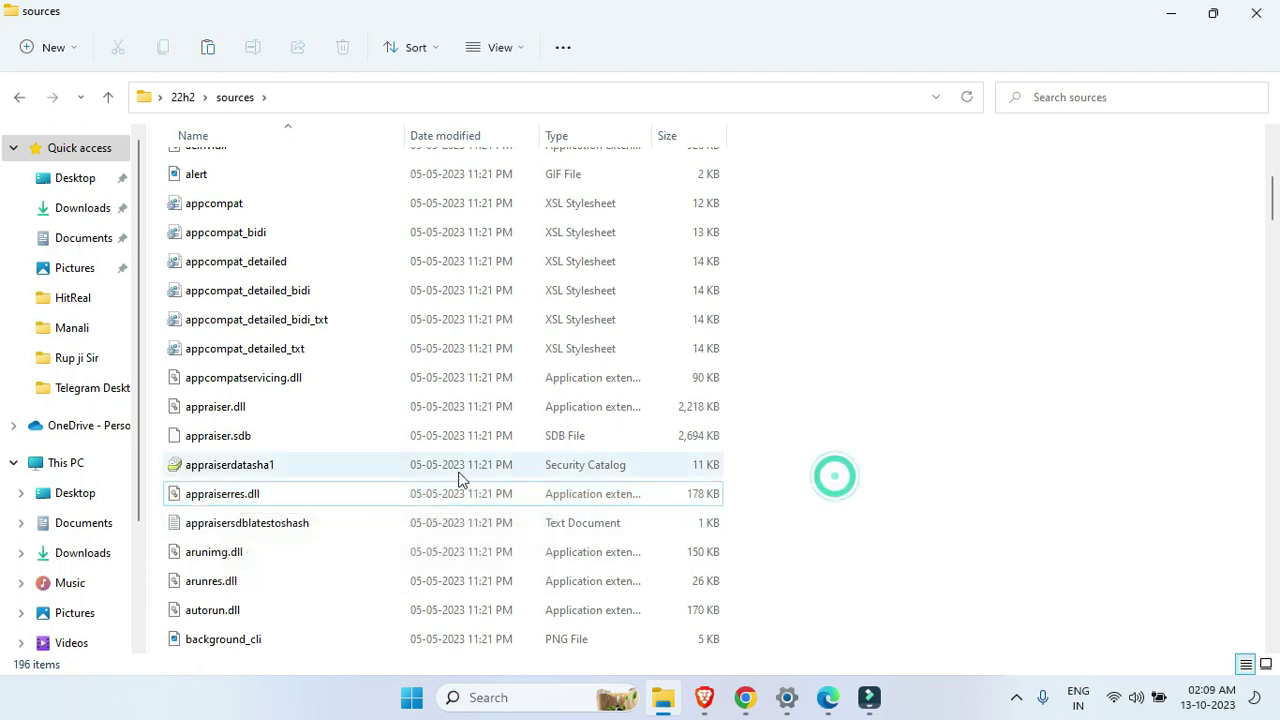
{"action": "left_click", "coordinate": [312, 493]}
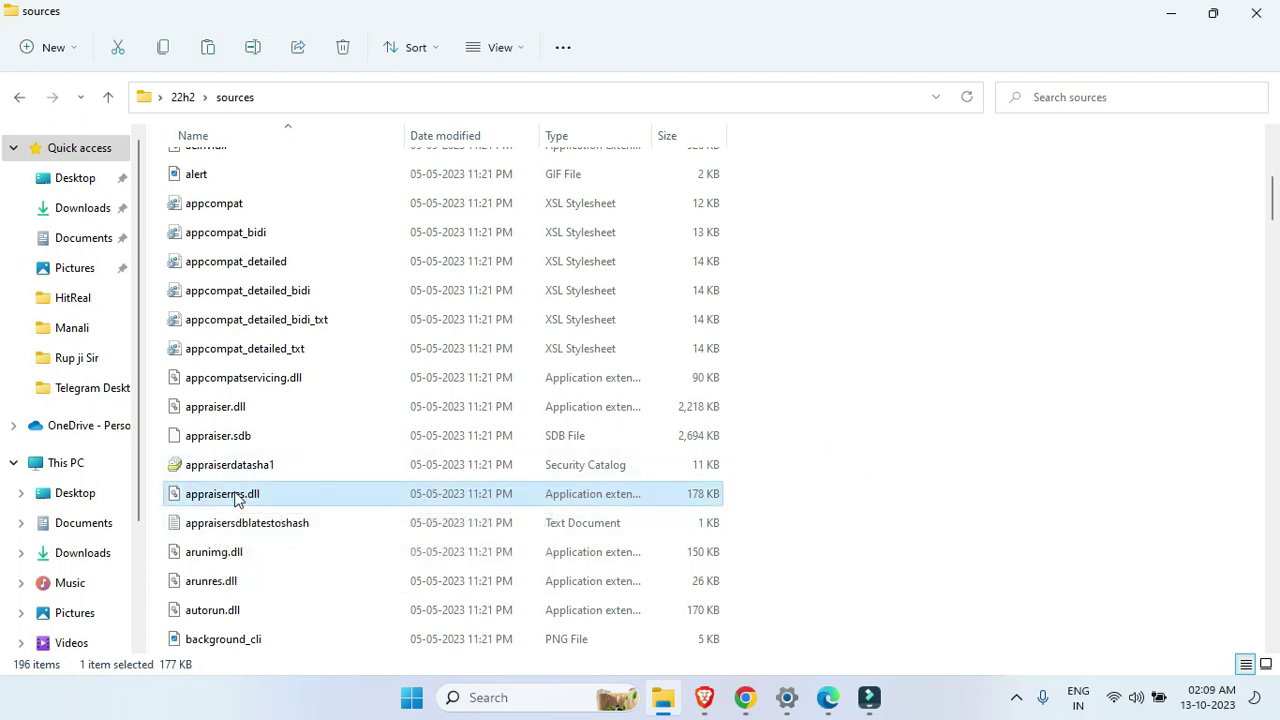
{"action": "mouse_move", "coordinate": [355, 497]}
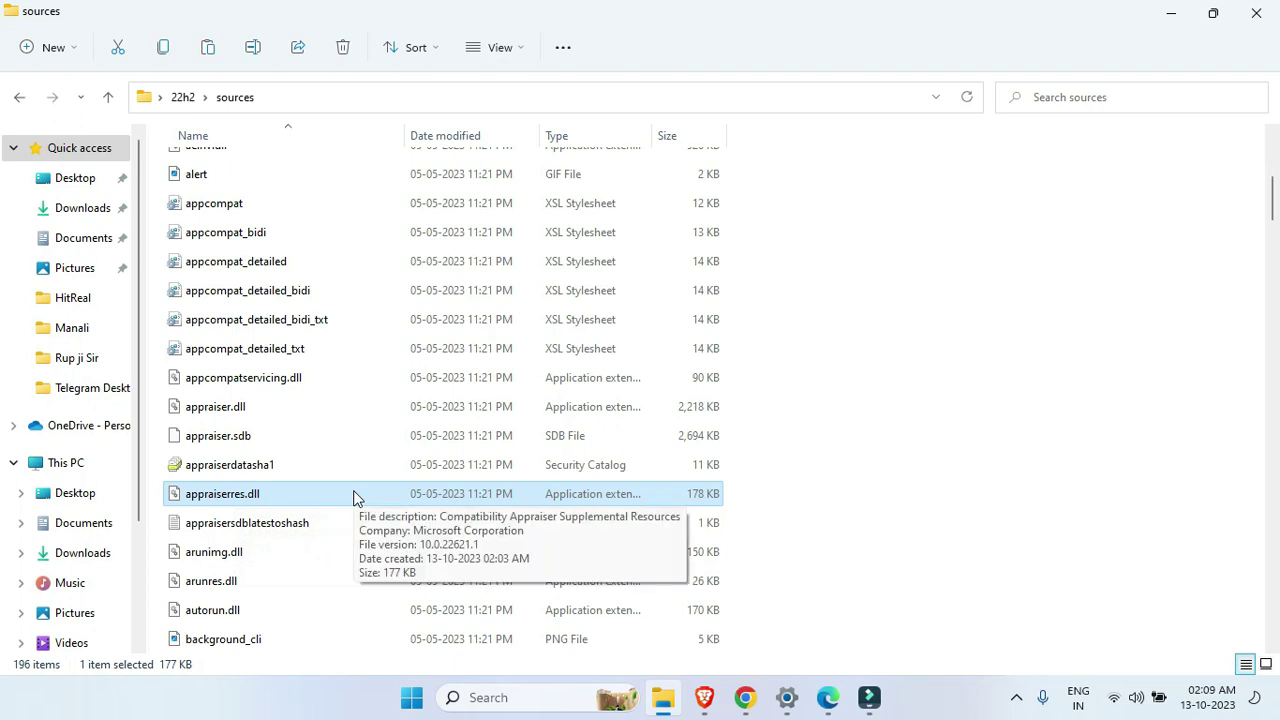
{"action": "key", "text": "Delete"}
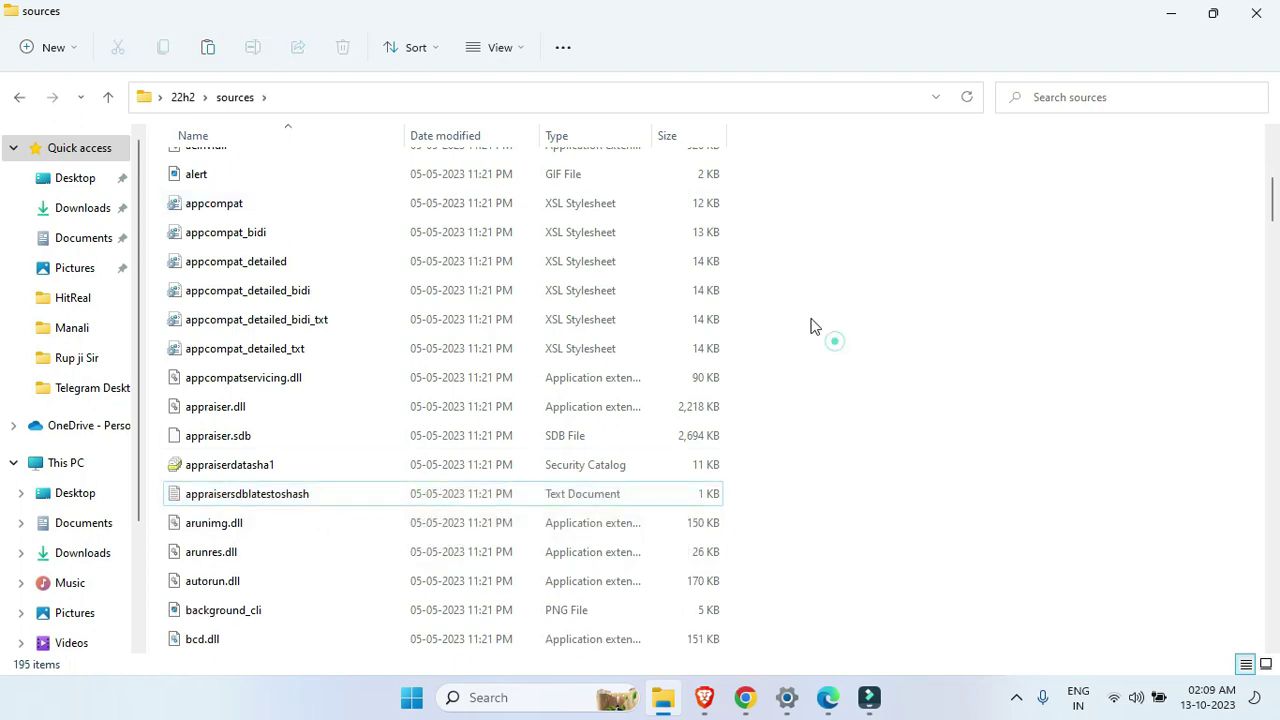
Return to the 22h2 folder, reopen sources and check its file list around the appraiser files
{"action": "left_click", "coordinate": [240, 97]}
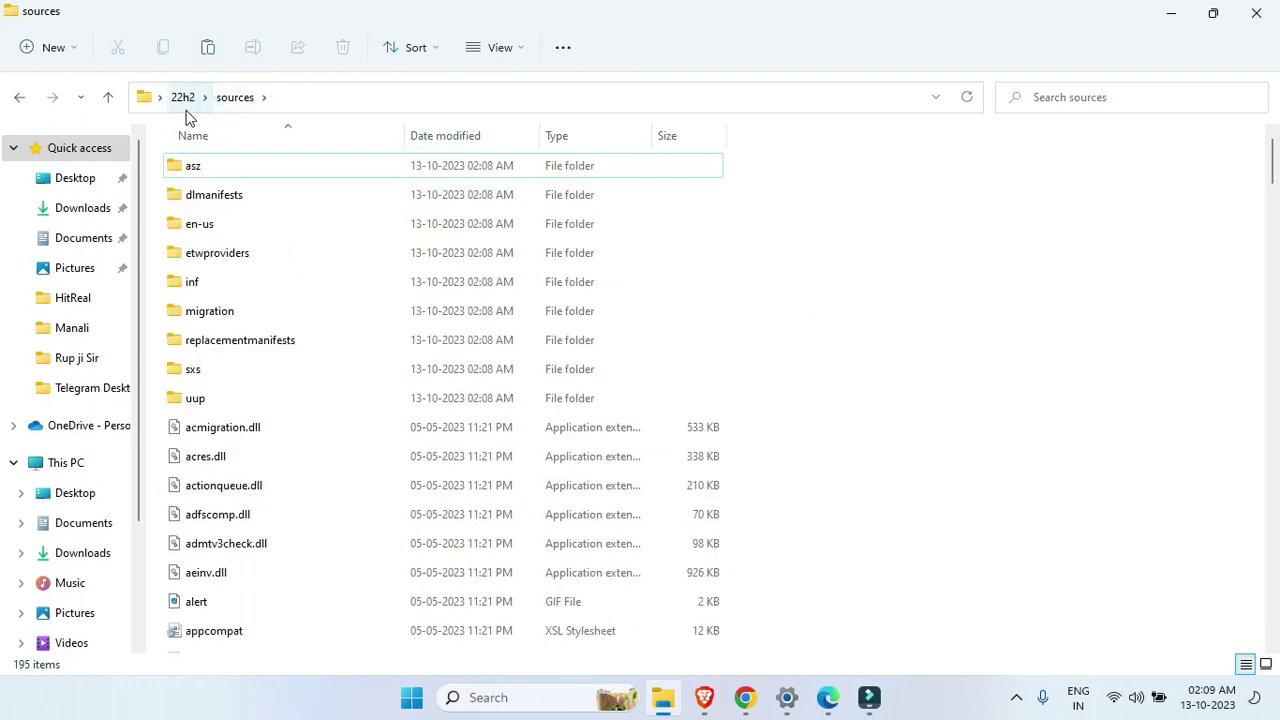
{"action": "left_click", "coordinate": [183, 97]}
{"action": "left_click", "coordinate": [366, 446]}
{"action": "double_click", "coordinate": [243, 226]}
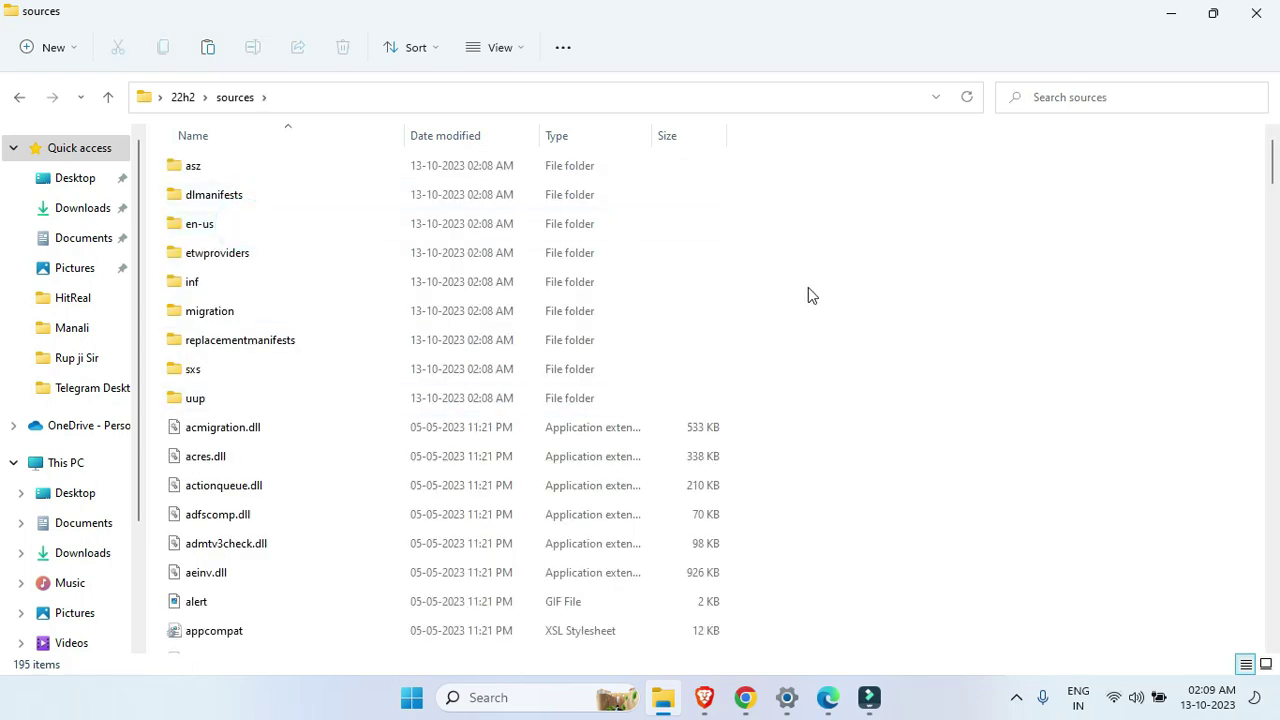
{"action": "scroll", "coordinate": [503, 306], "scroll_direction": "down", "scroll_amount": 8}
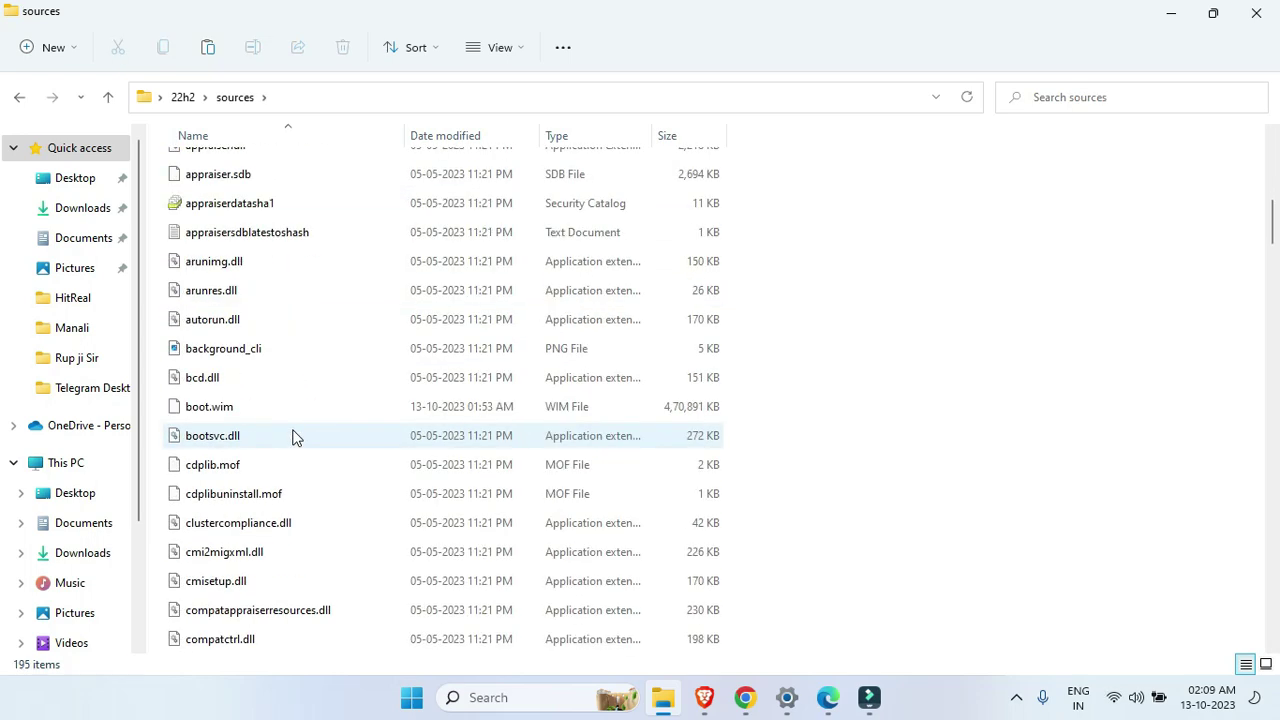
{"action": "scroll", "coordinate": [268, 326], "scroll_direction": "up", "scroll_amount": 1}
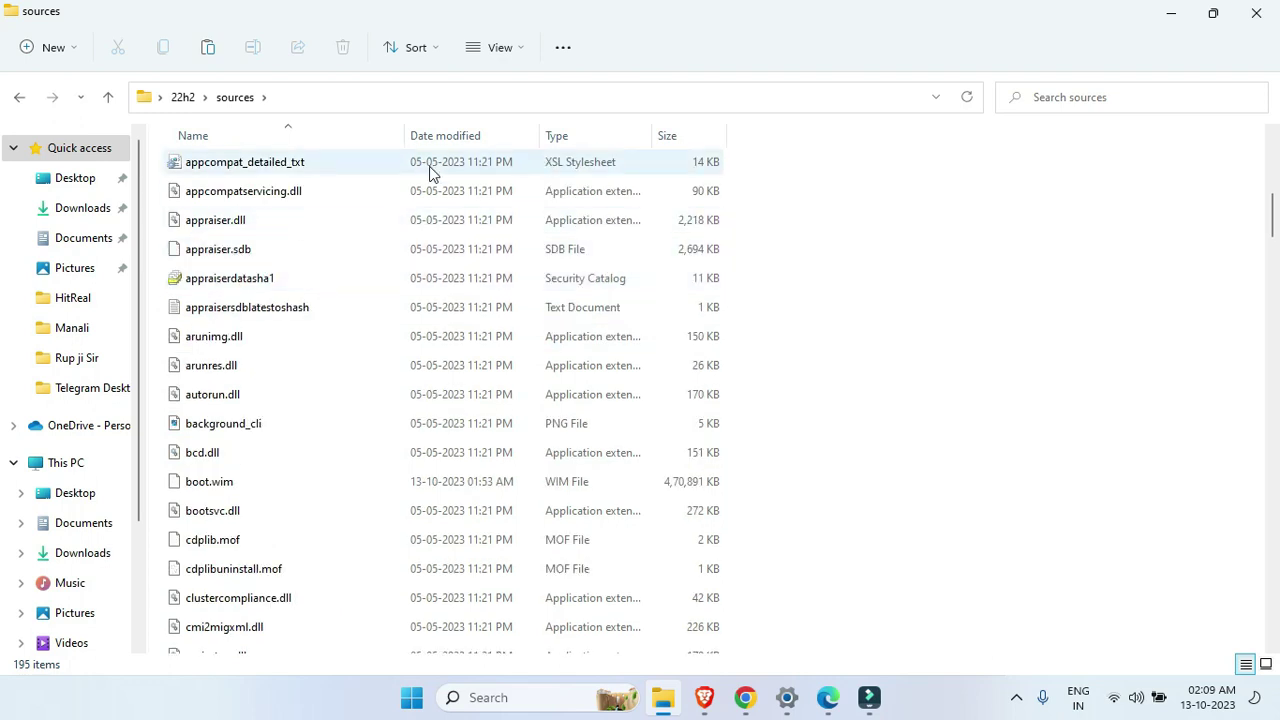
{"action": "scroll", "coordinate": [334, 346], "scroll_direction": "up", "scroll_amount": 7}
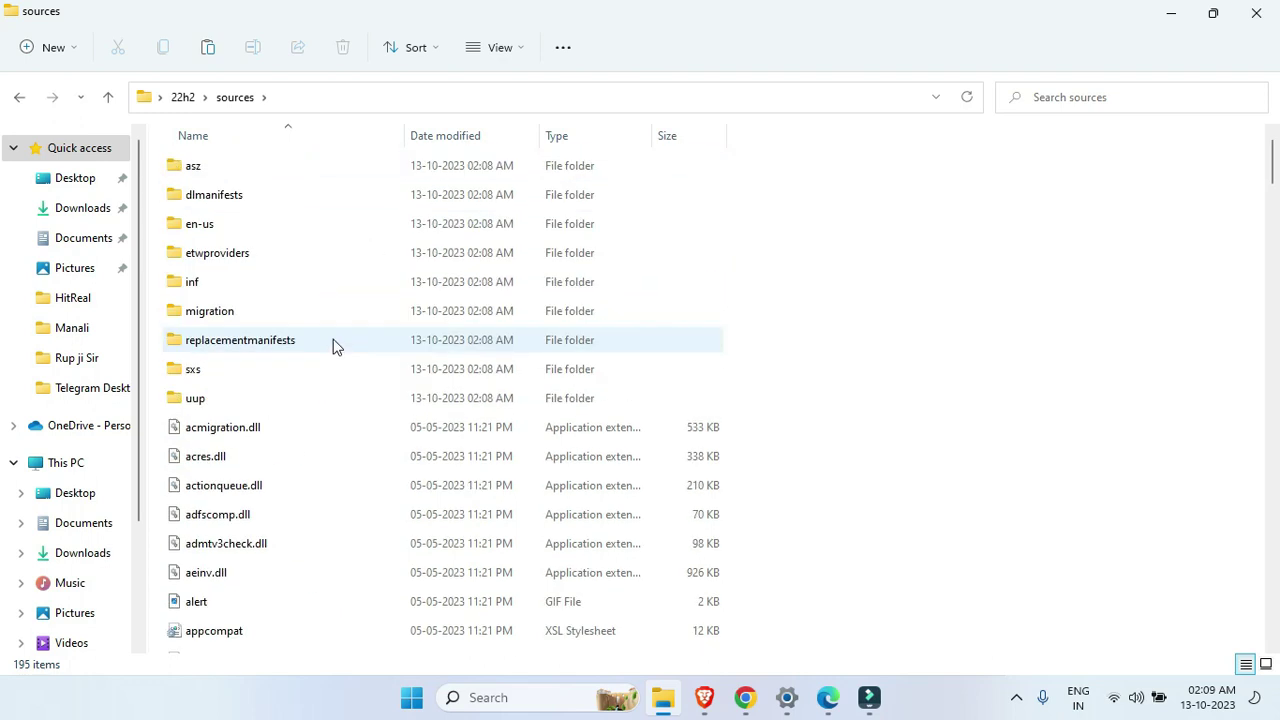
Try to install Windows 11 with the setup application in the 22h2 folder, then close Setup
{"action": "left_click", "coordinate": [183, 97]}
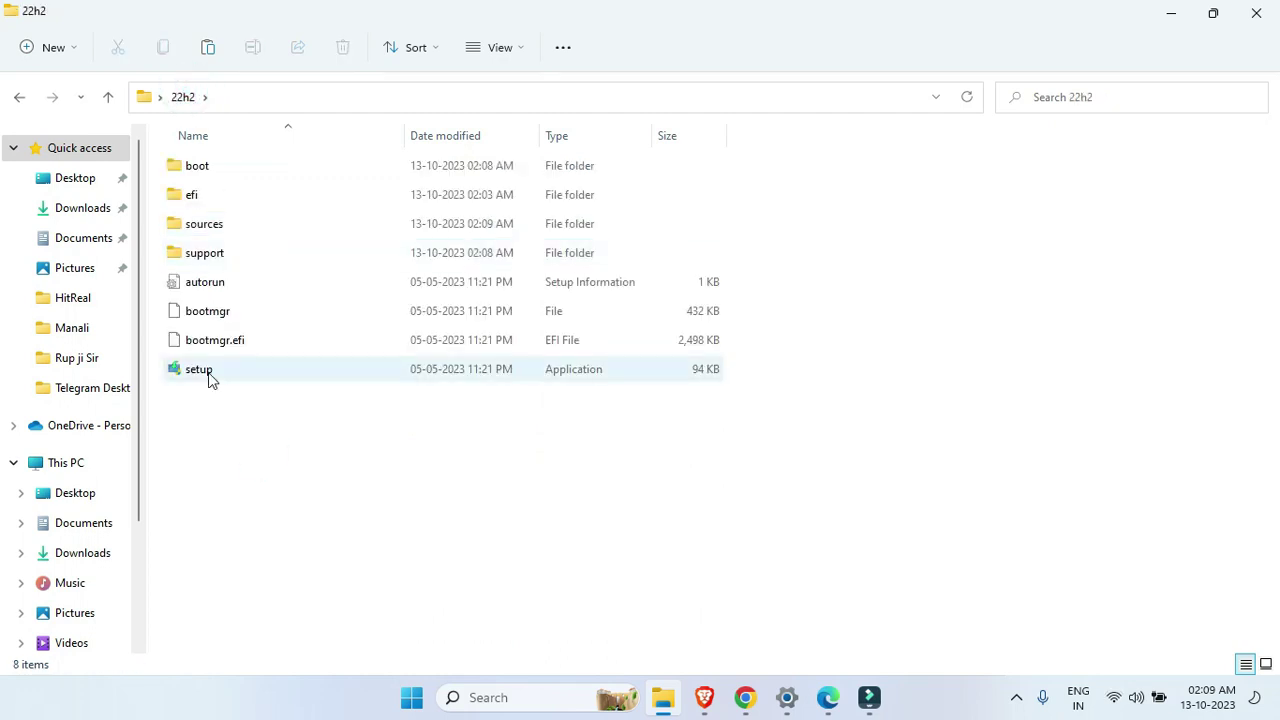
{"action": "double_click", "coordinate": [210, 374]}
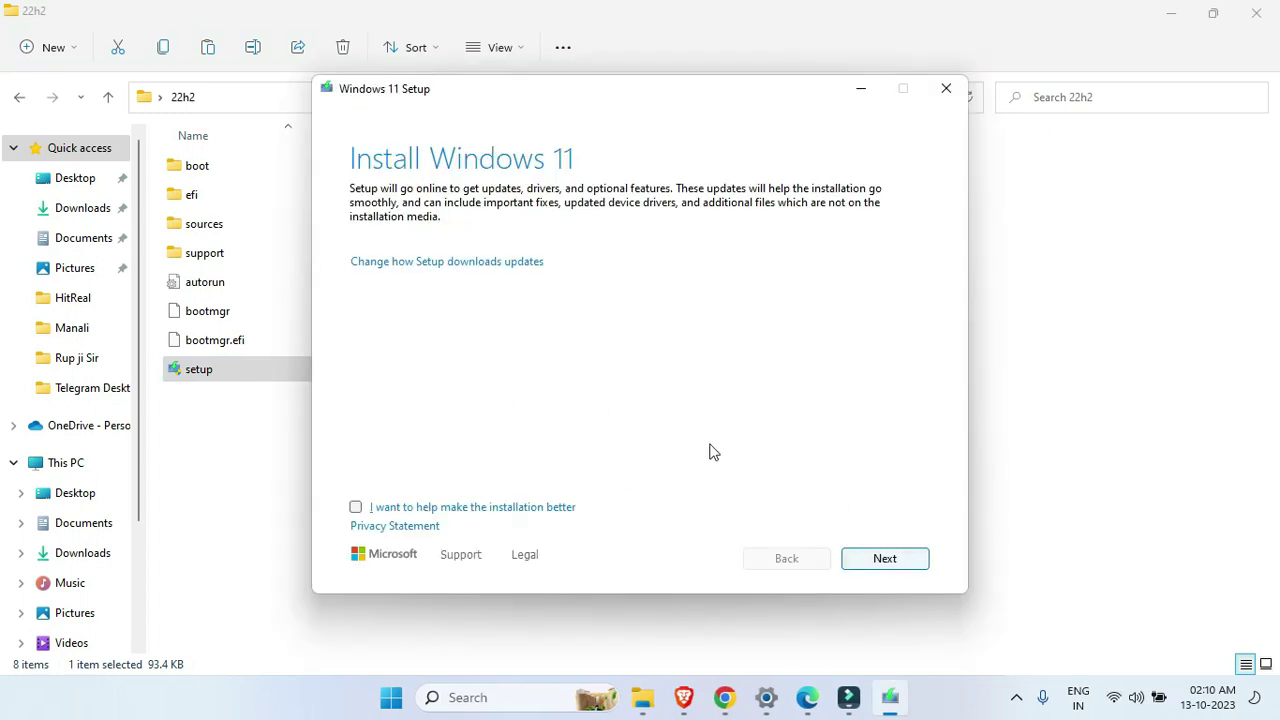
{"action": "left_click", "coordinate": [898, 567]}
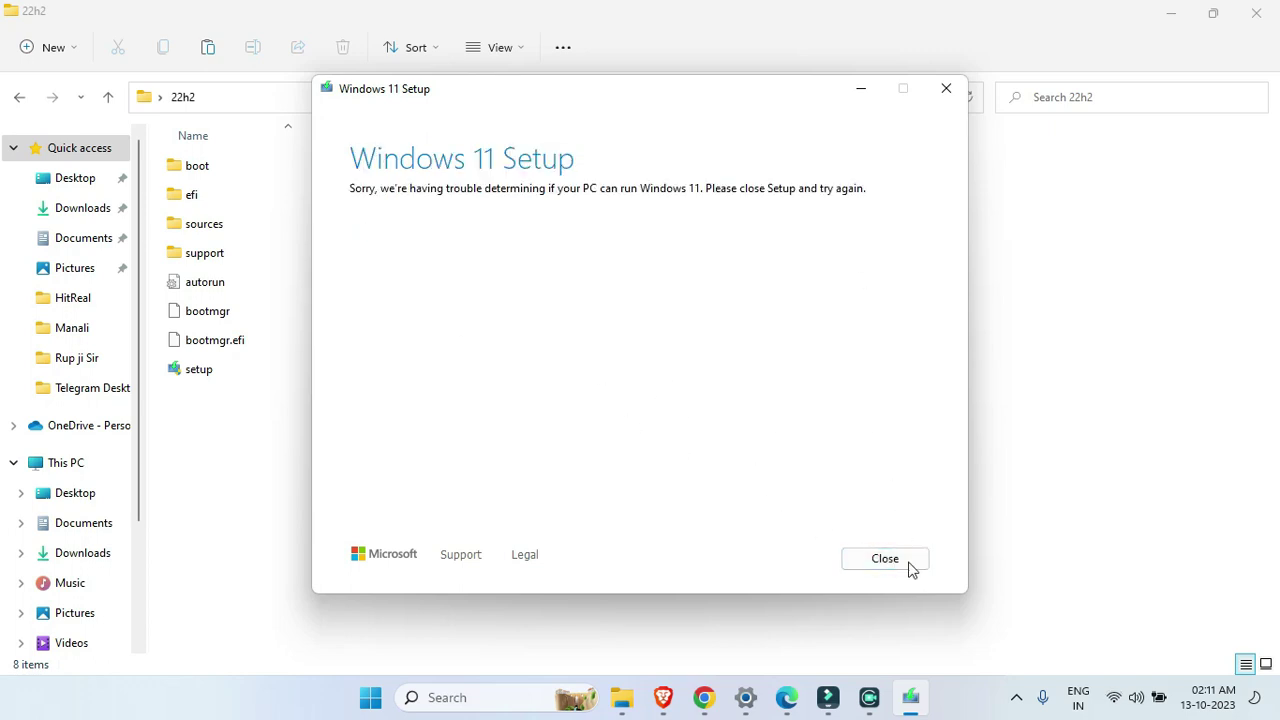
{"action": "left_click", "coordinate": [885, 559]}
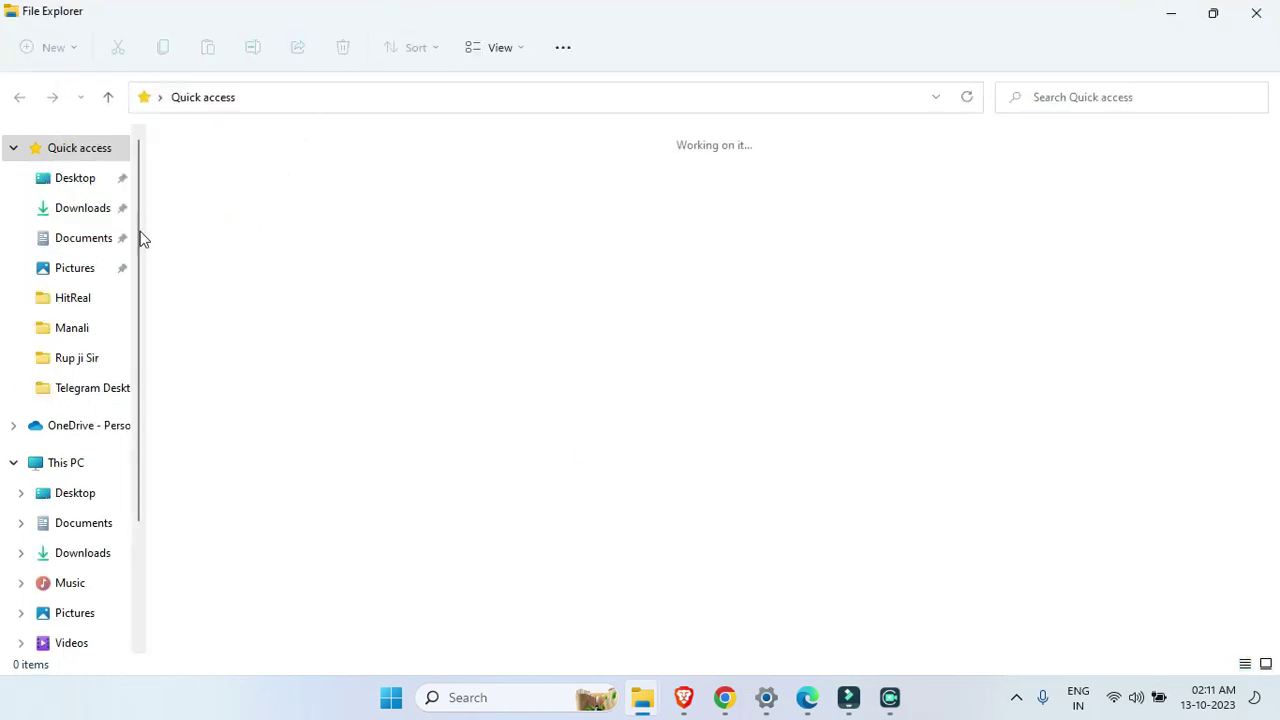
Extract the appraiserres archive in Downloads into its own appraiserres folder and open that folder
{"action": "left_click", "coordinate": [86, 212]}
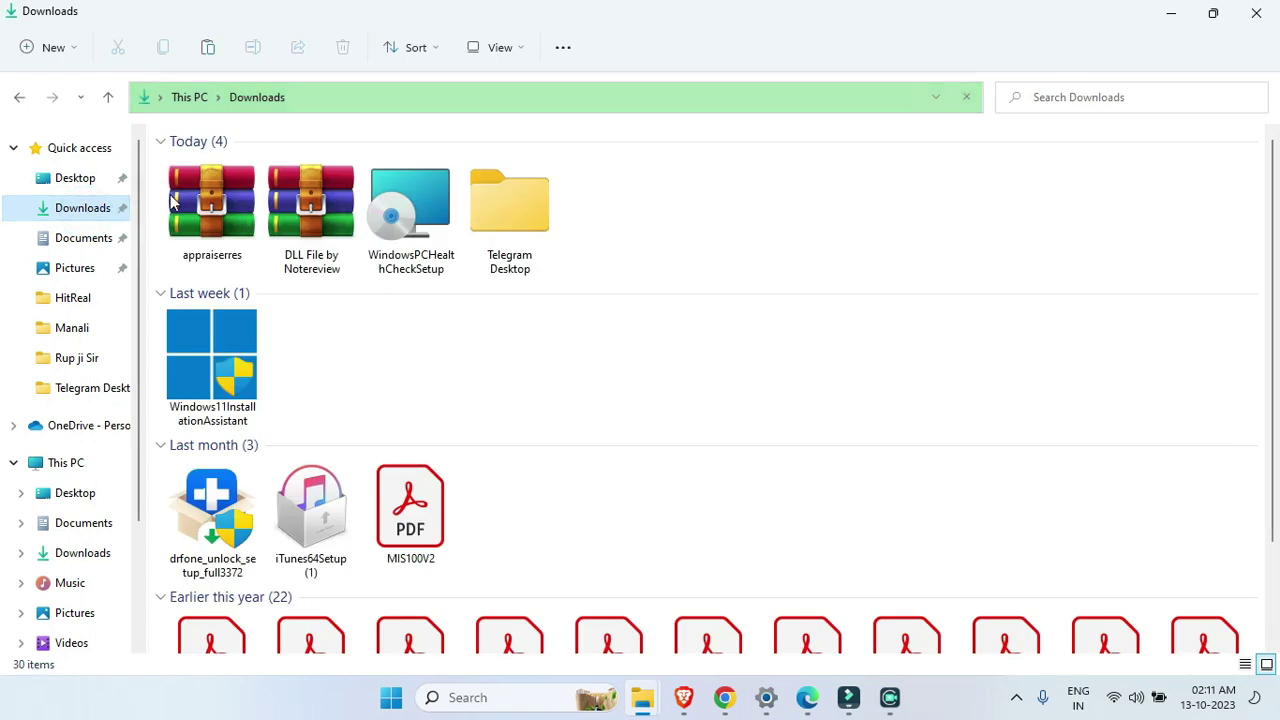
{"action": "left_click", "coordinate": [206, 200]}
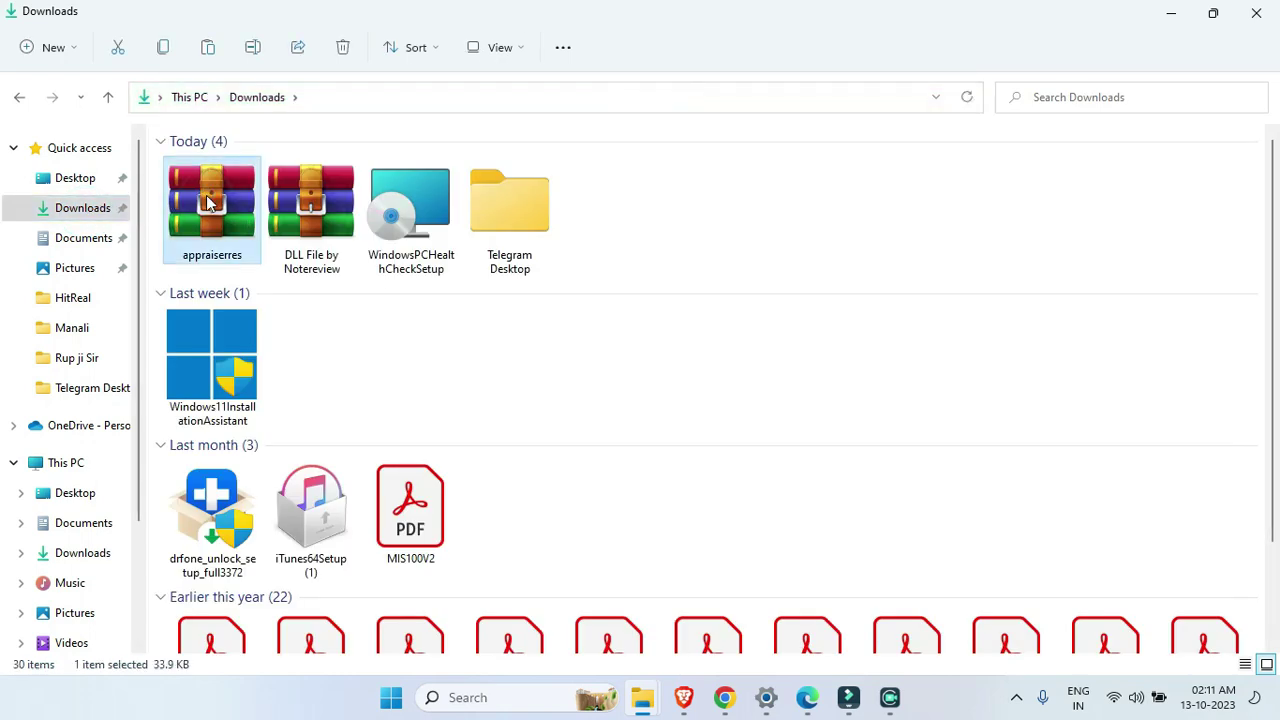
{"action": "right_click", "coordinate": [206, 195]}
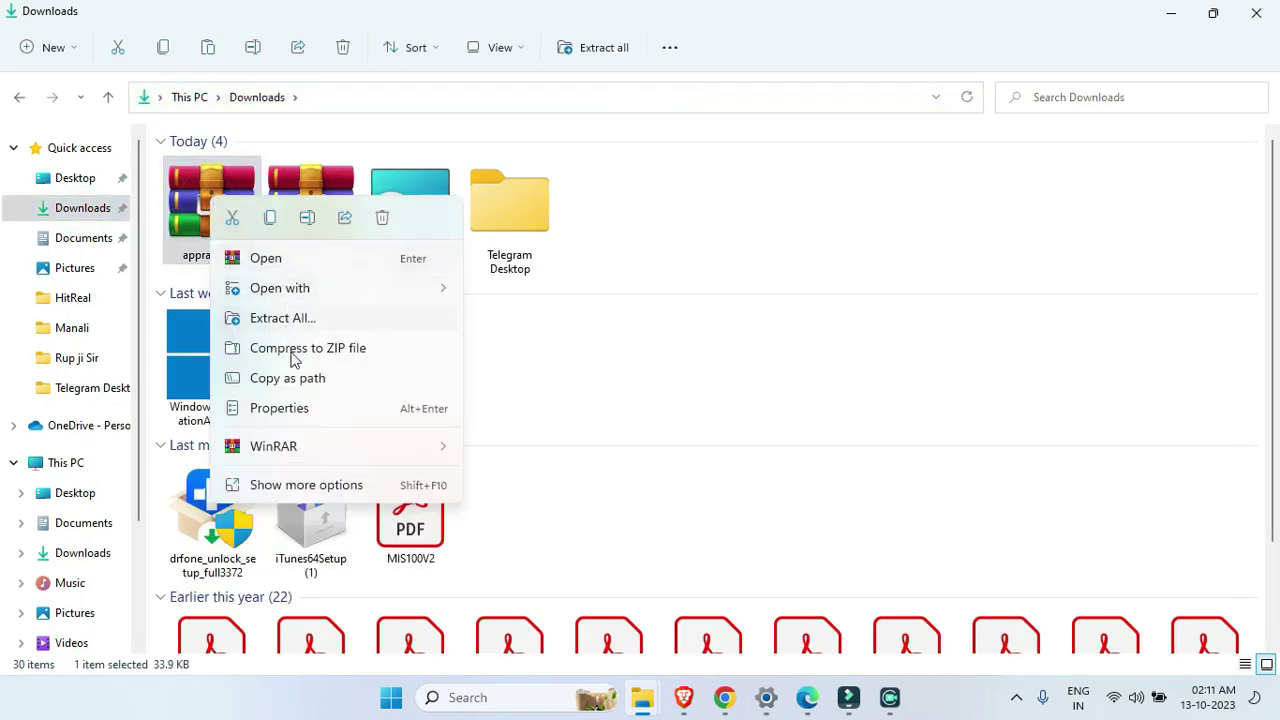
{"action": "mouse_move", "coordinate": [344, 450]}
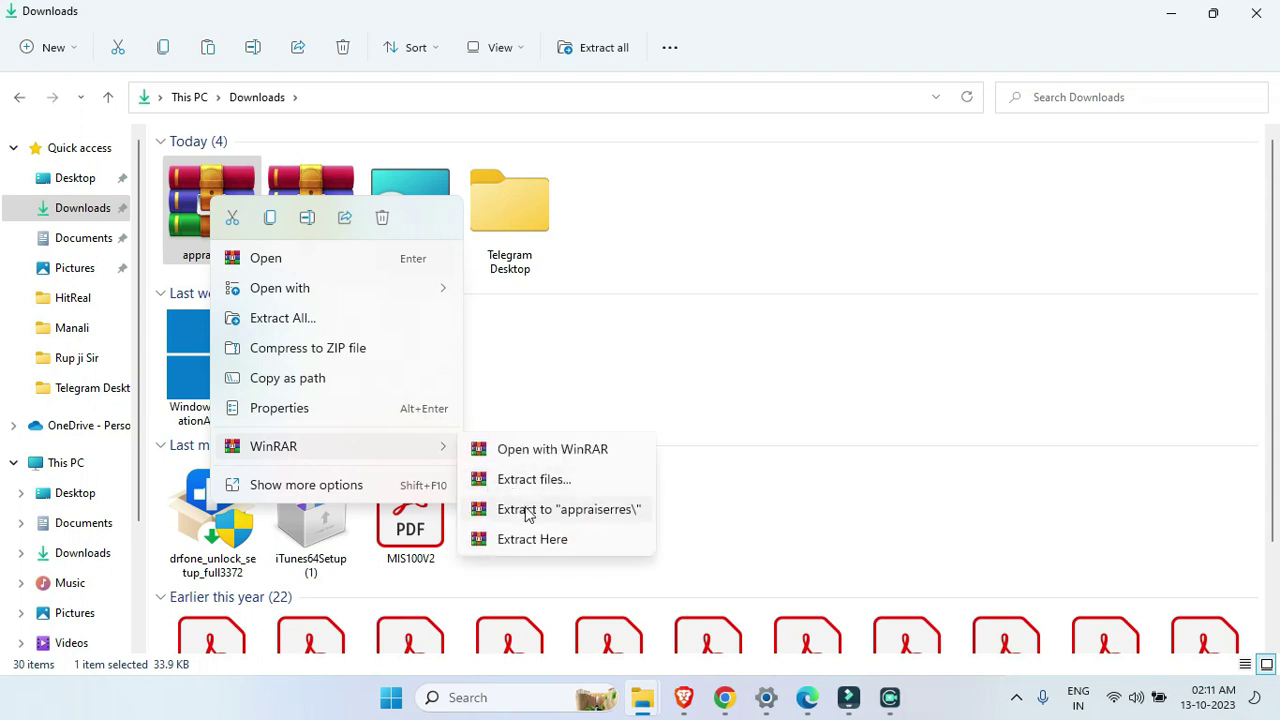
{"action": "left_click", "coordinate": [530, 507]}
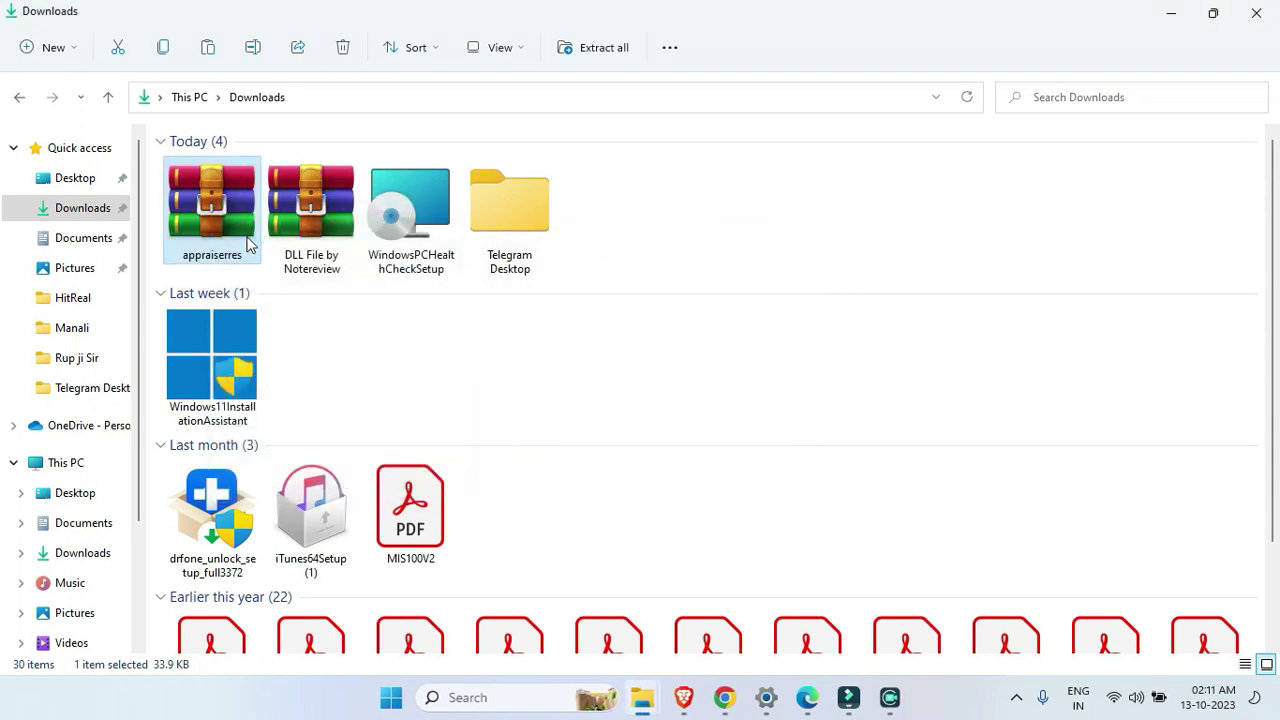
{"action": "double_click", "coordinate": [609, 224]}
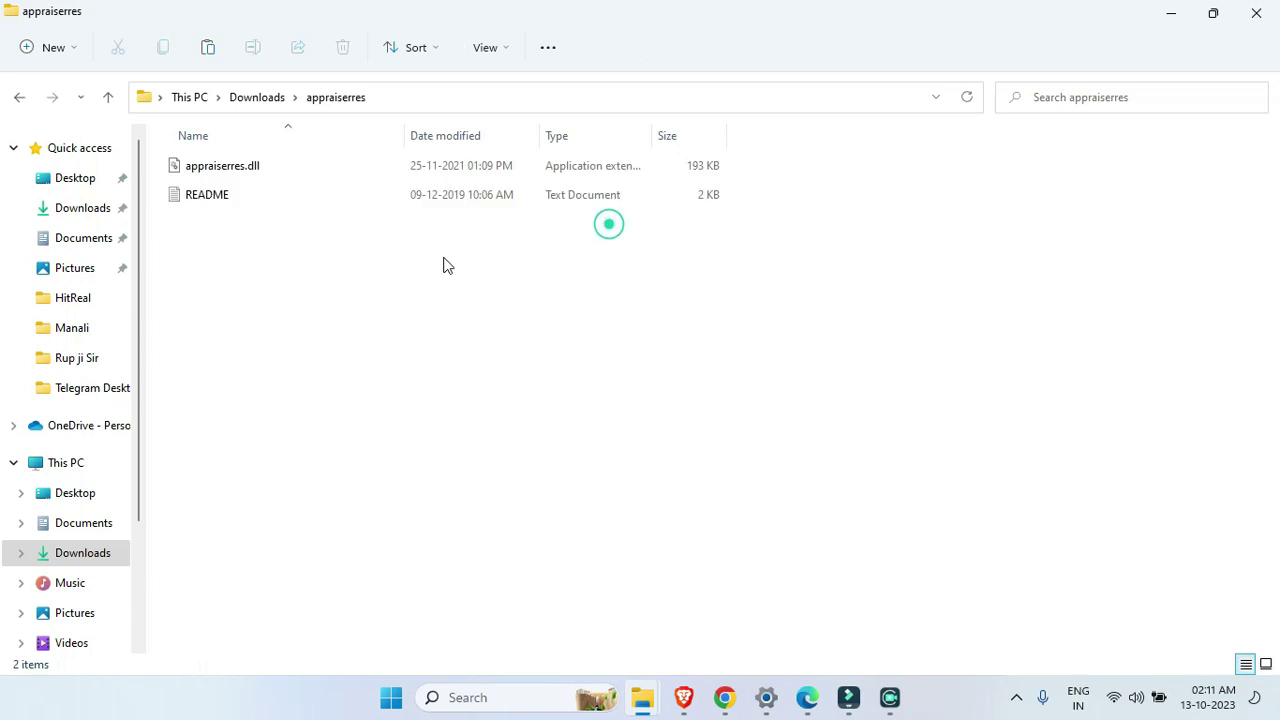
Copy the extracted appraiserres.dll file into the sources folder of 22h2
{"action": "left_click", "coordinate": [267, 177]}
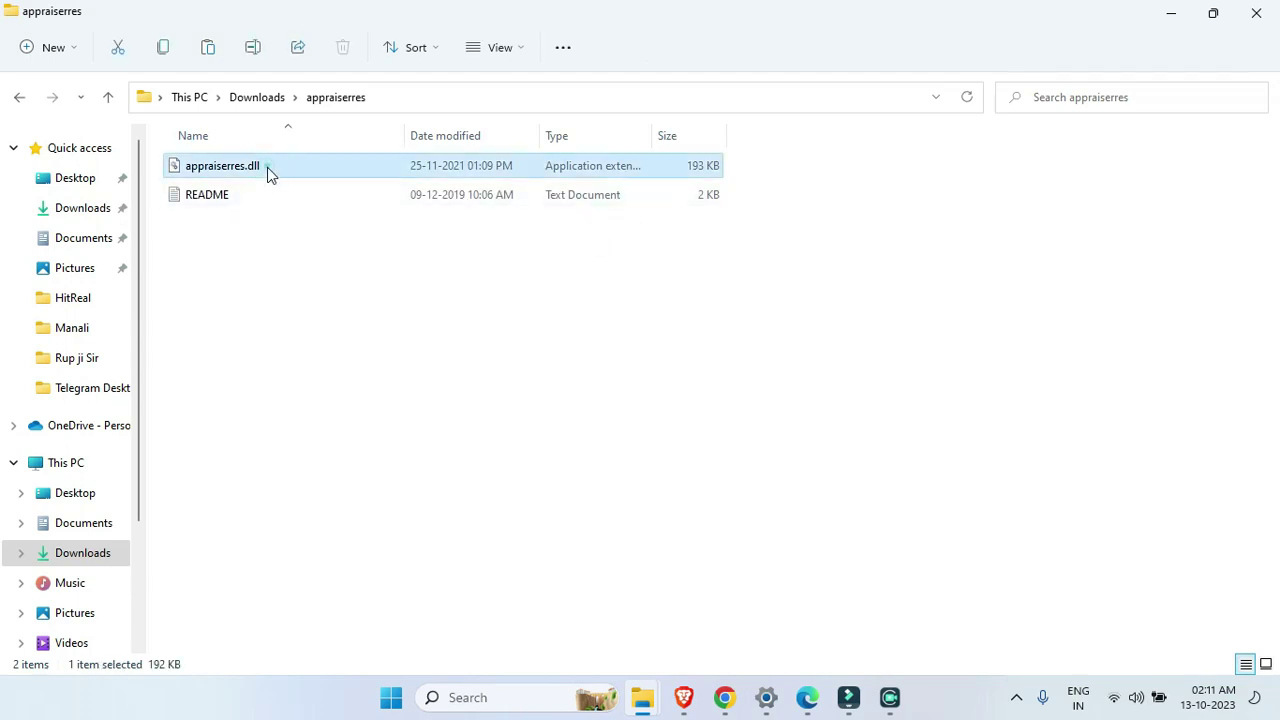
{"action": "key", "text": "alt+Tab"}
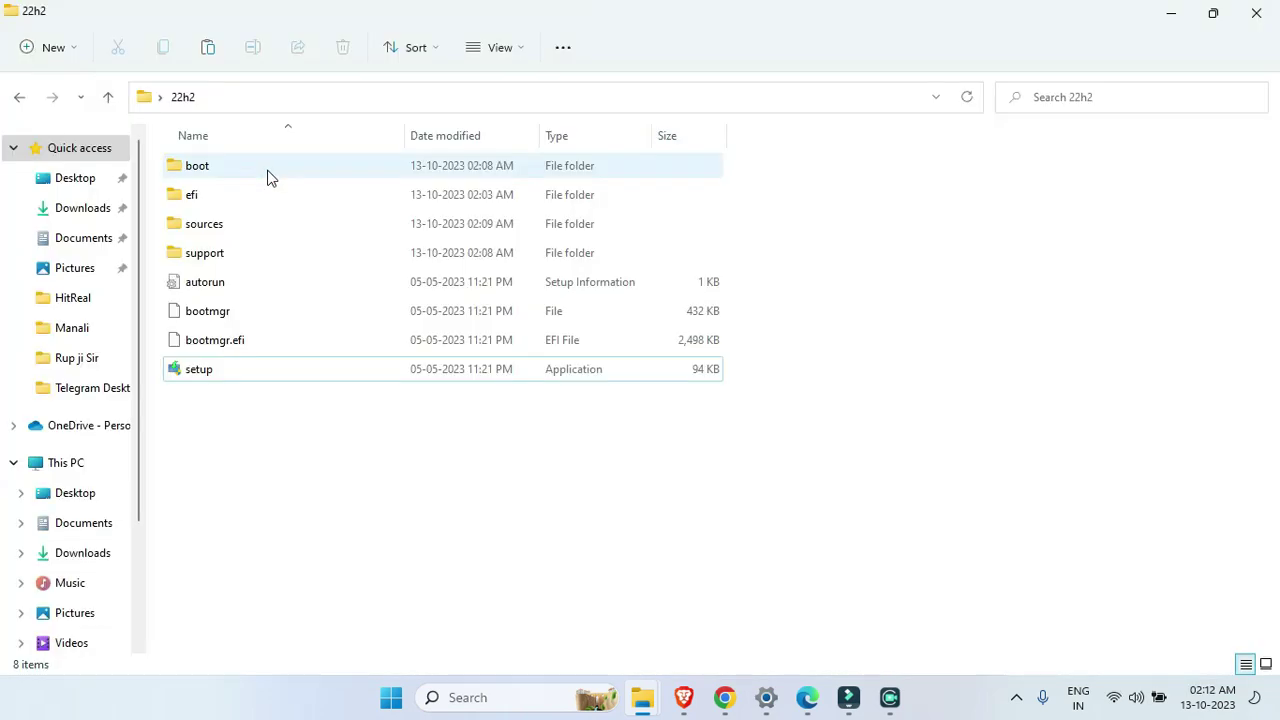
{"action": "left_click", "coordinate": [268, 226]}
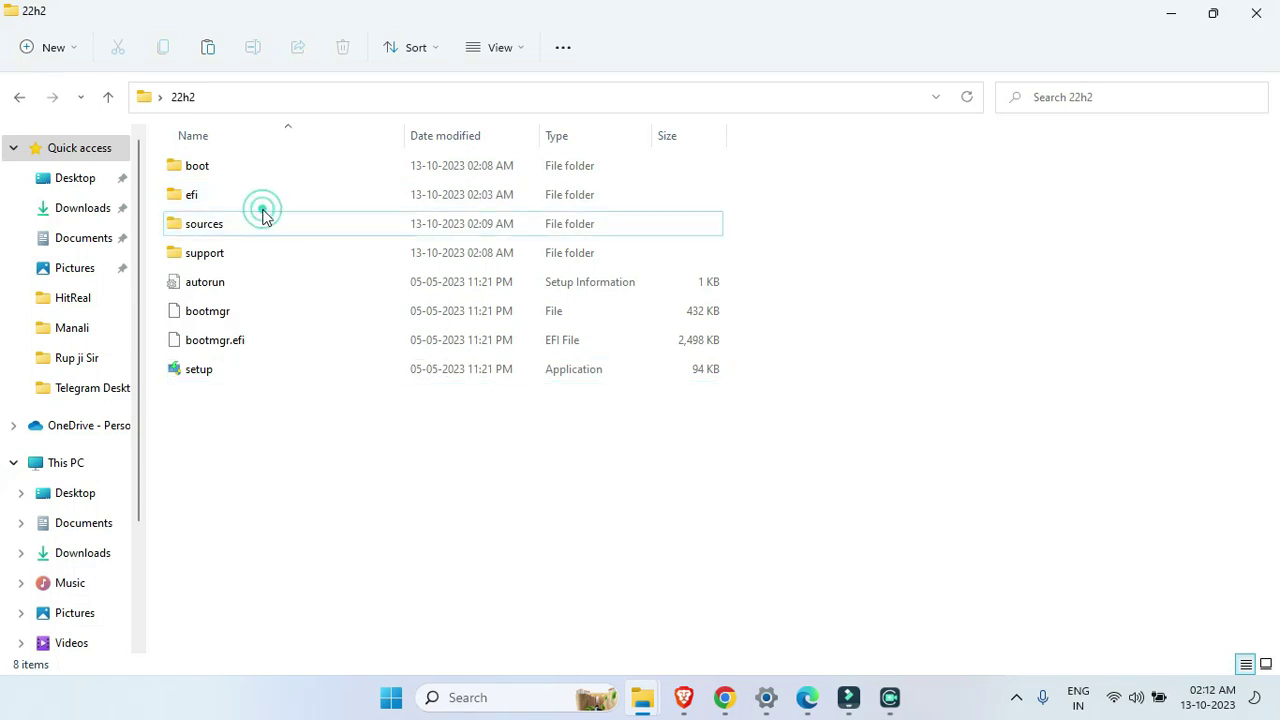
{"action": "double_click", "coordinate": [268, 226]}
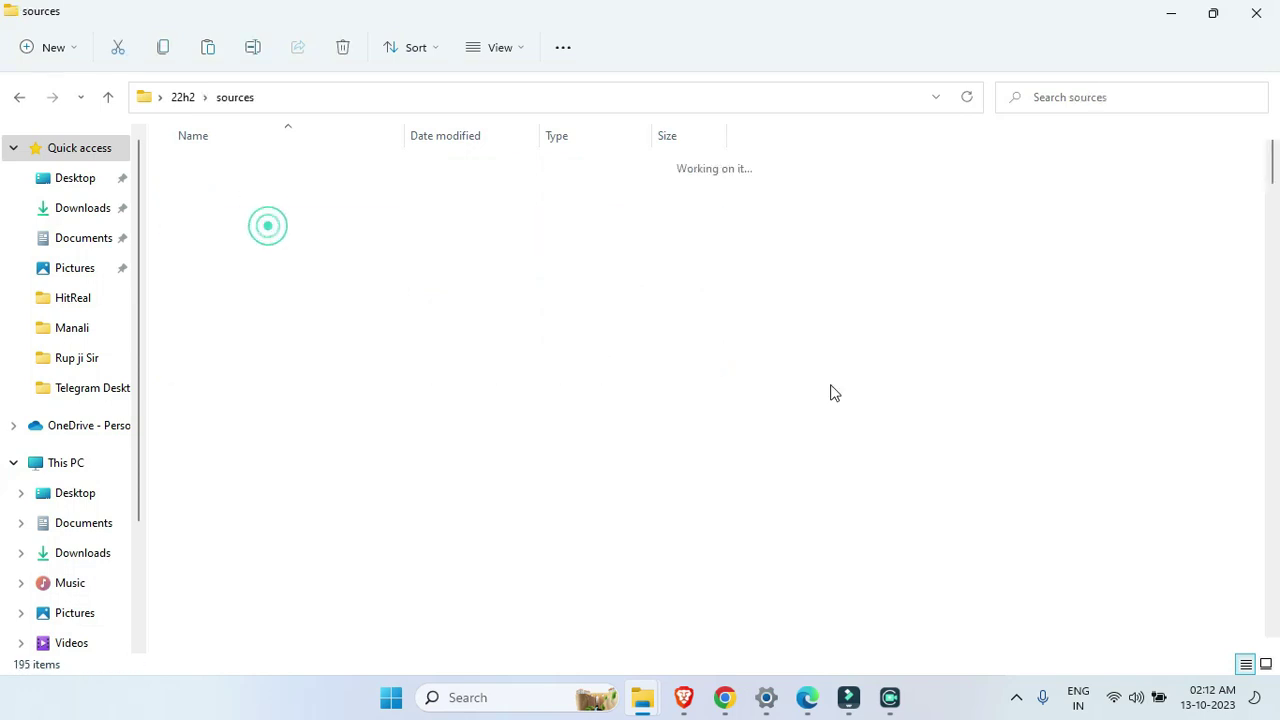
{"action": "right_click", "coordinate": [1017, 362]}
{"action": "left_click", "coordinate": [1035, 328]}
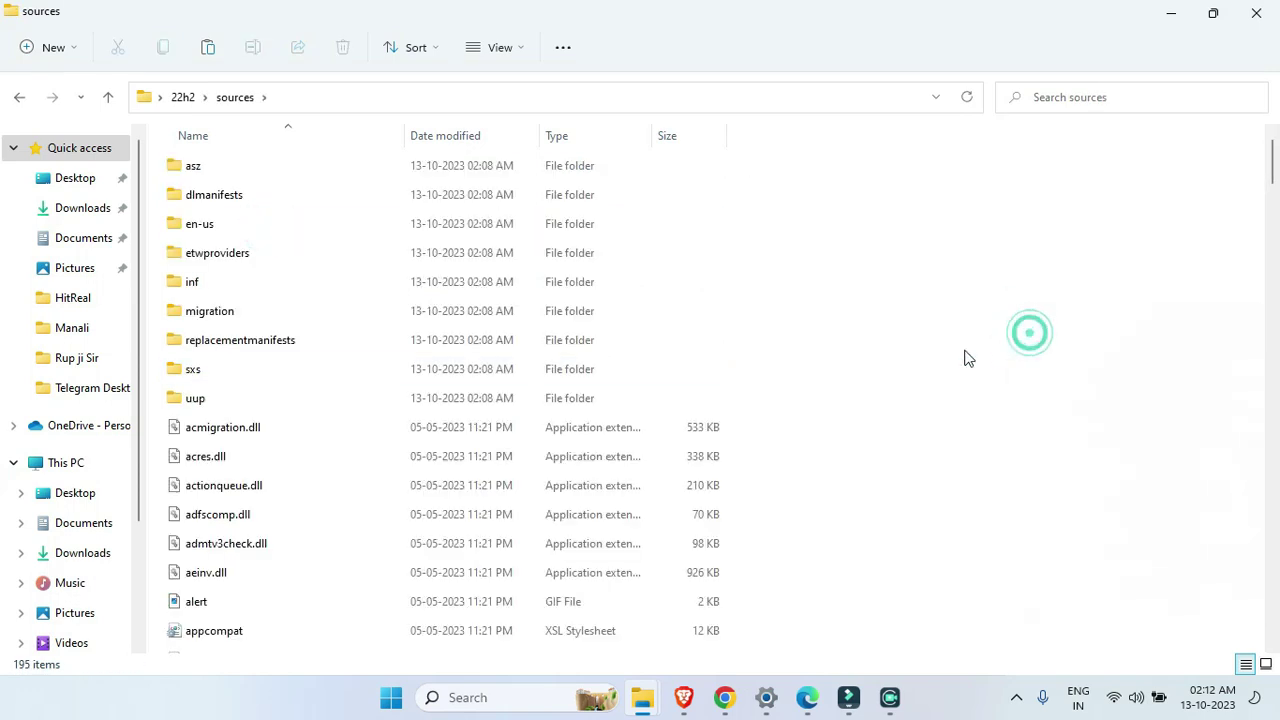
{"action": "left_click", "coordinate": [912, 345]}
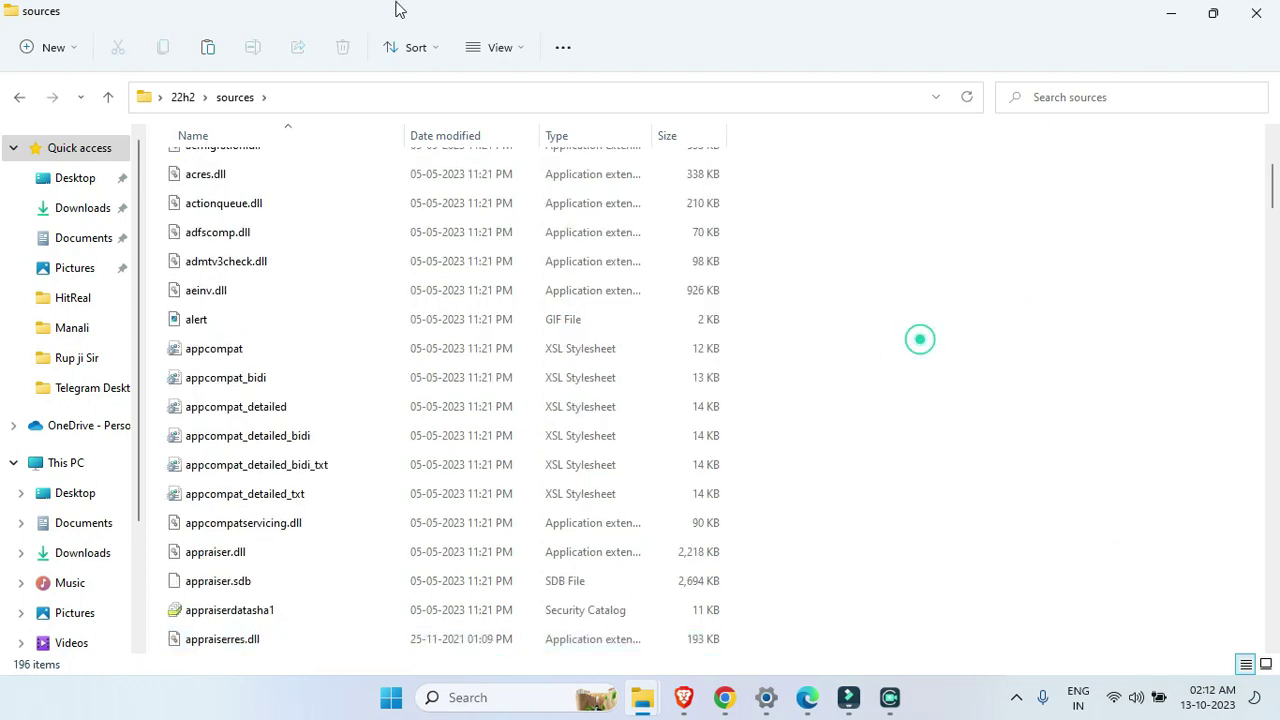
Return to the 22h2 folder, refresh it, and run the setup application through acceptance of the Windows 11 license terms
{"action": "left_click", "coordinate": [188, 97]}
{"action": "right_click", "coordinate": [852, 440]}
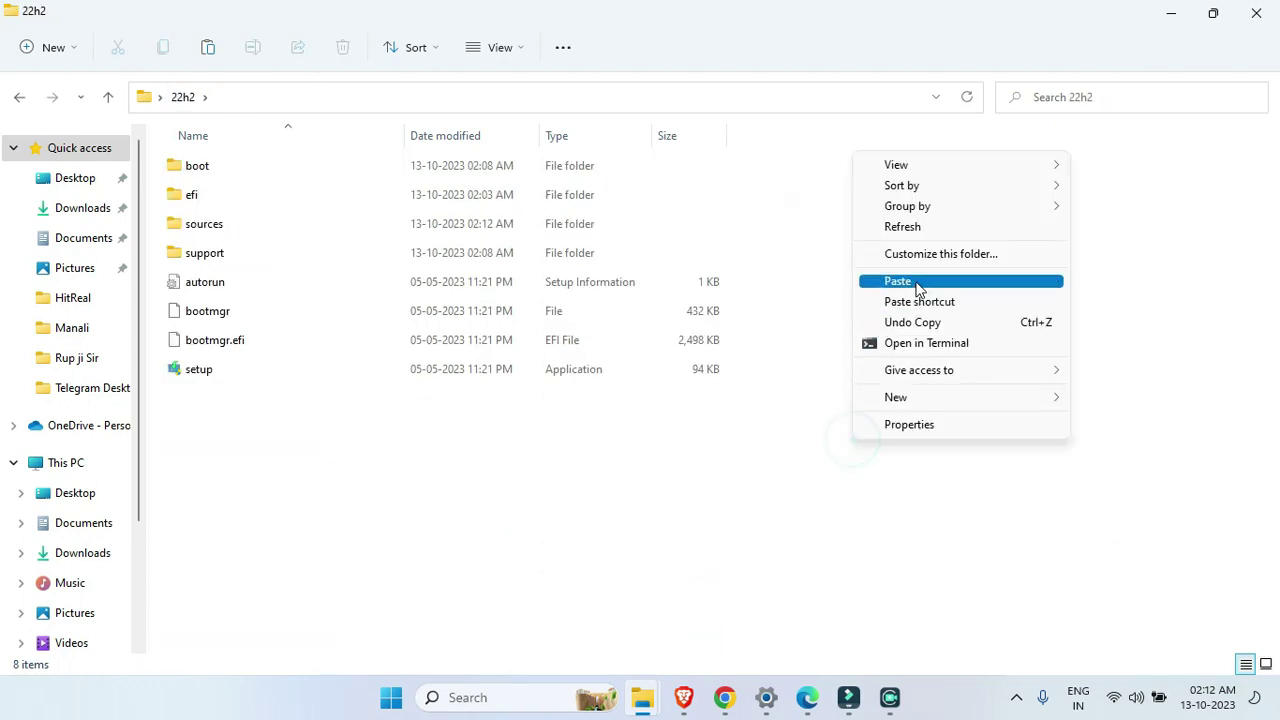
{"action": "left_click", "coordinate": [905, 226]}
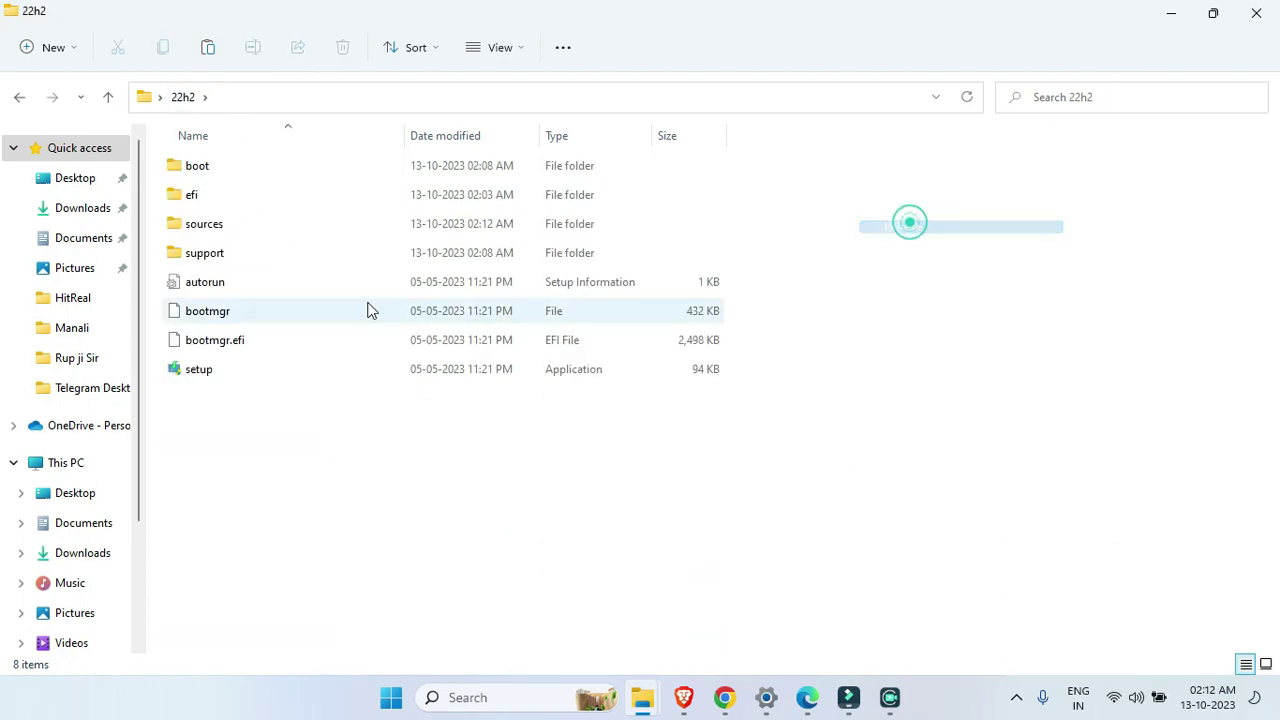
{"action": "double_click", "coordinate": [233, 372]}
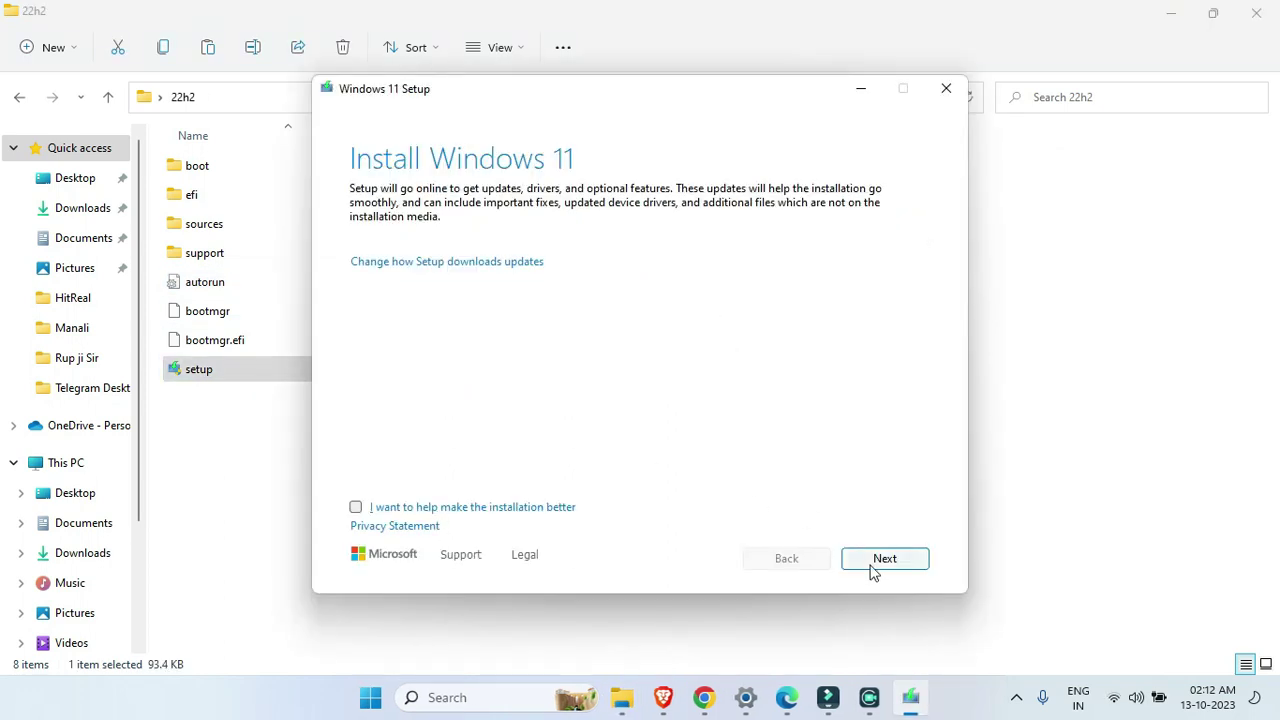
{"action": "left_click", "coordinate": [871, 565]}
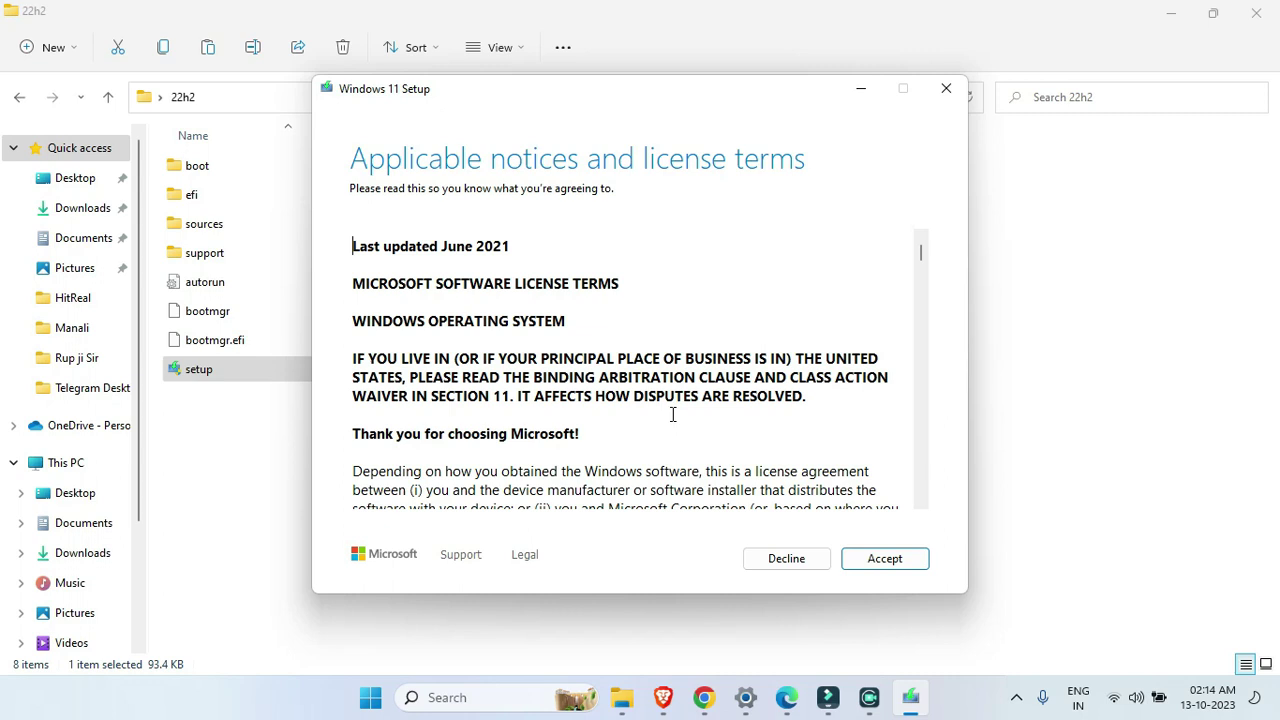
{"action": "left_click", "coordinate": [895, 560]}
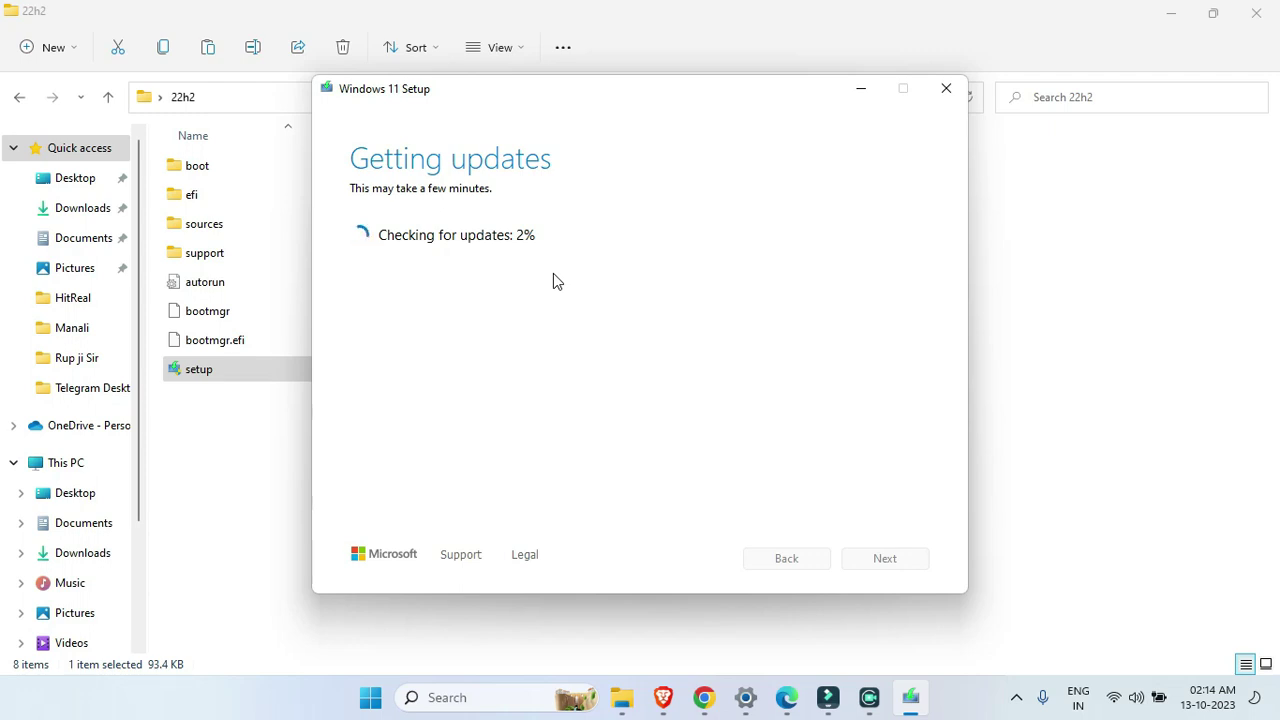
Check the installed Windows version in the Windows specifications of the open Settings window, then close Settings
{"action": "left_click", "coordinate": [745, 697]}
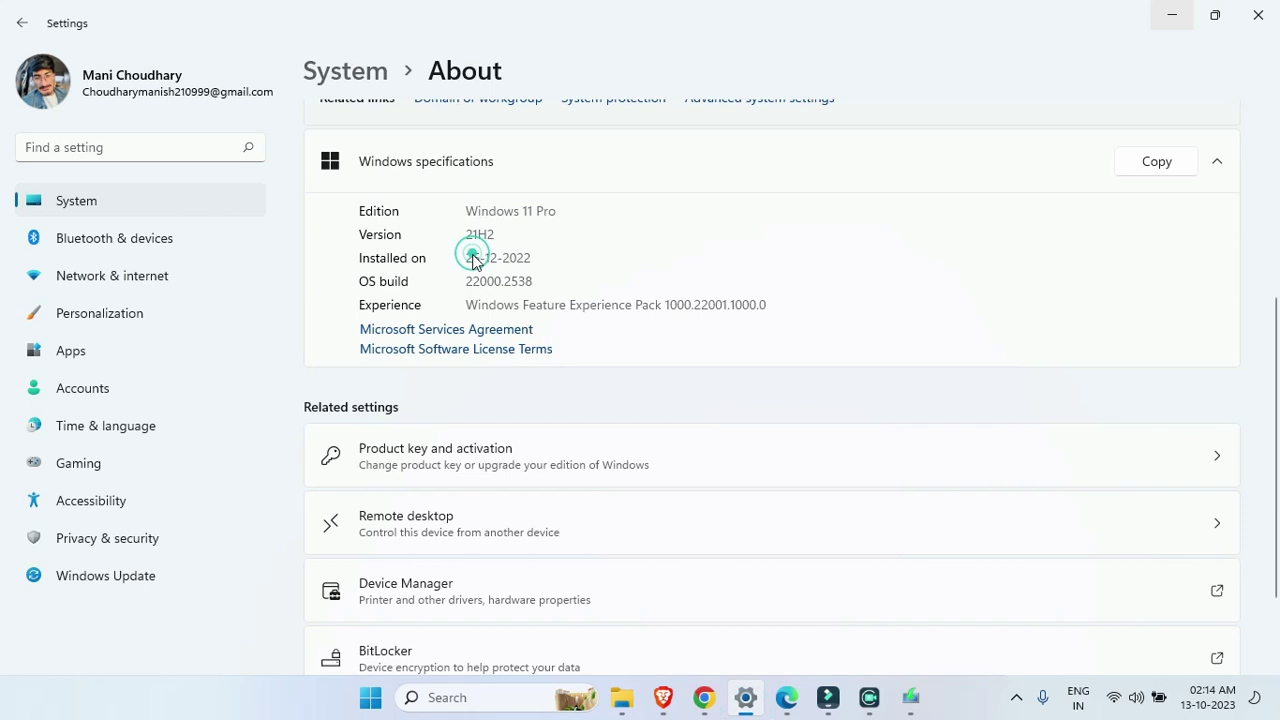
{"action": "scroll", "coordinate": [455, 345], "scroll_direction": "down", "scroll_amount": 2}
{"action": "scroll", "coordinate": [455, 345], "scroll_direction": "up", "scroll_amount": 3}
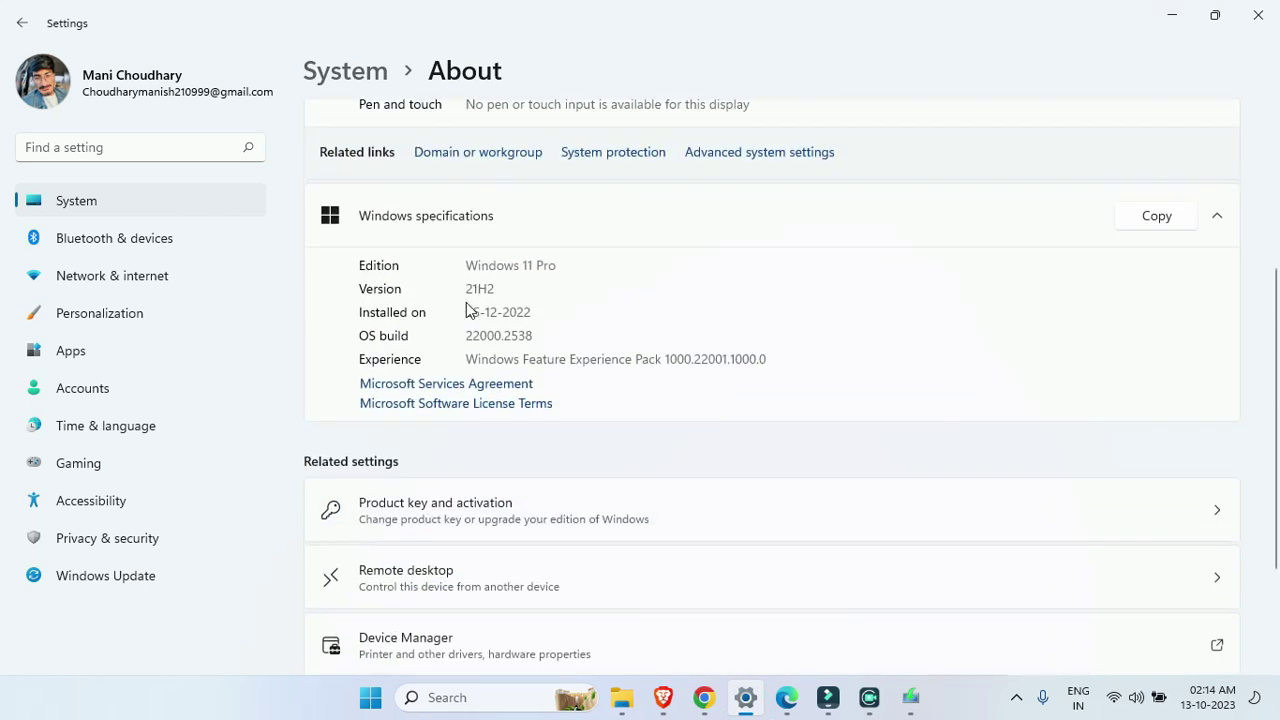
{"action": "left_click", "coordinate": [1266, 10]}
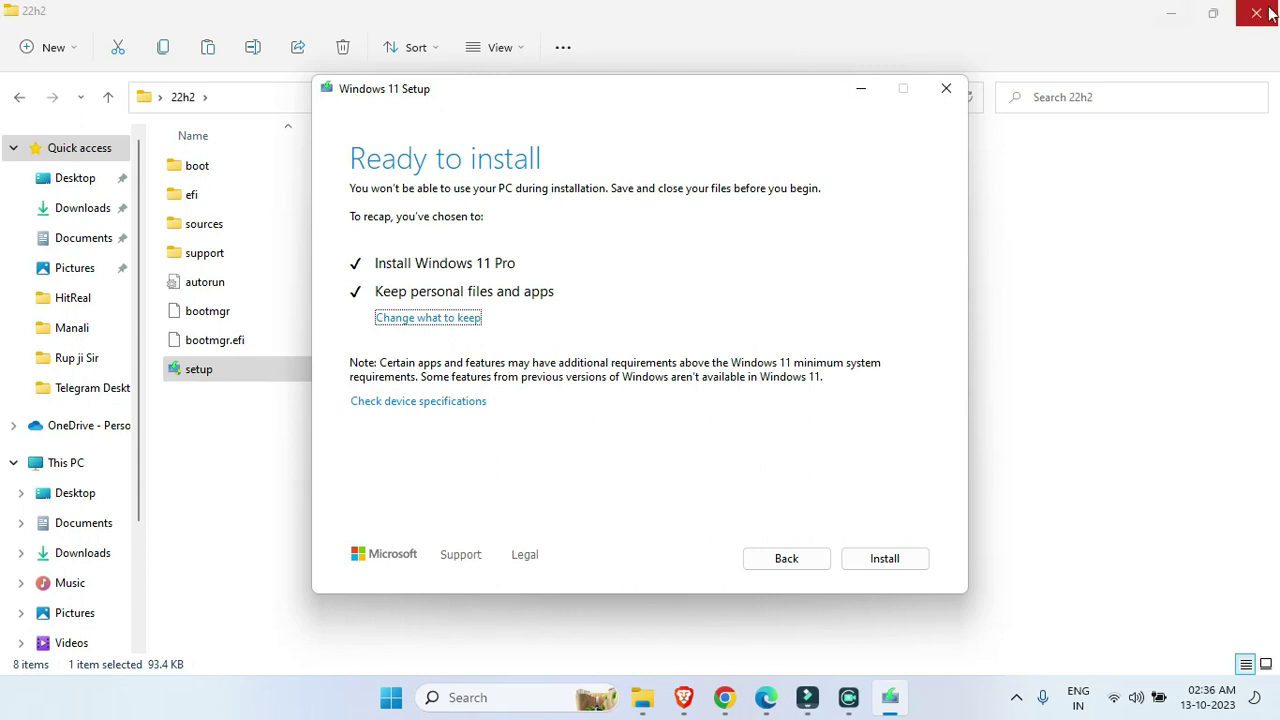
Minimize the 22h2 folder window and continue Windows 11 Setup with Keep personal files and apps as what to keep
{"action": "left_click", "coordinate": [1170, 10]}
{"action": "left_click", "coordinate": [1170, 10]}
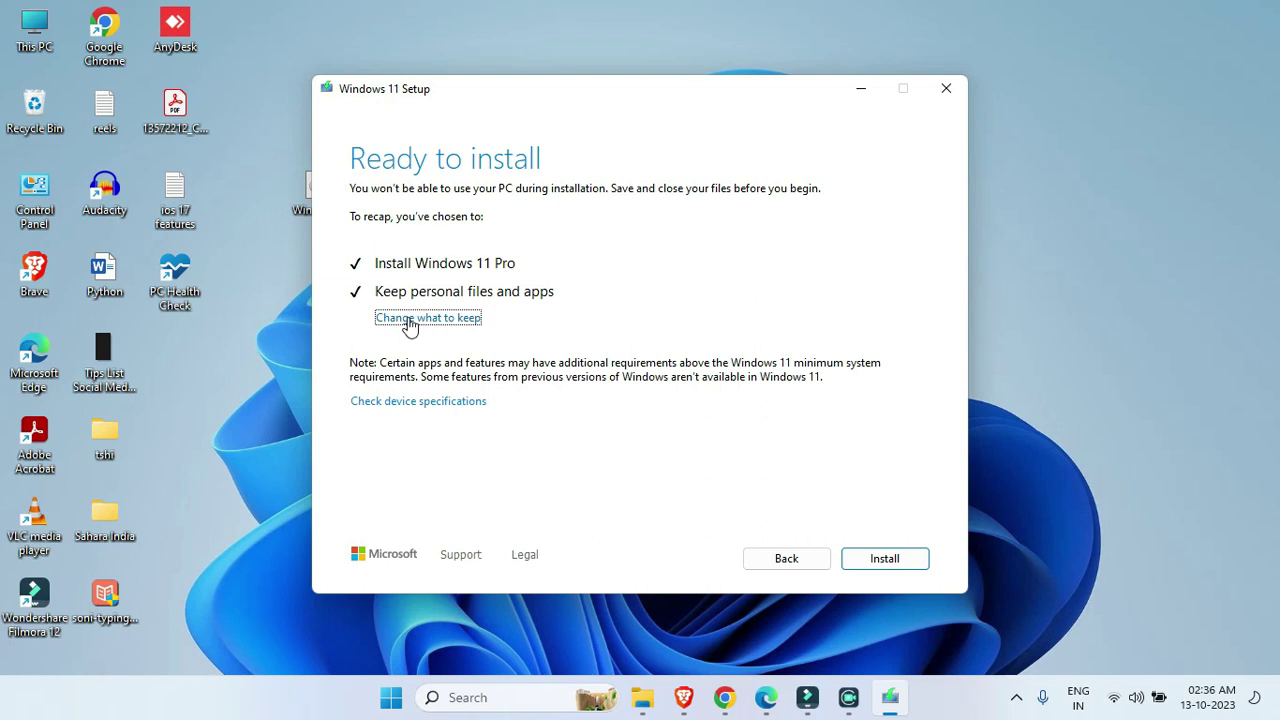
{"action": "left_click", "coordinate": [410, 320]}
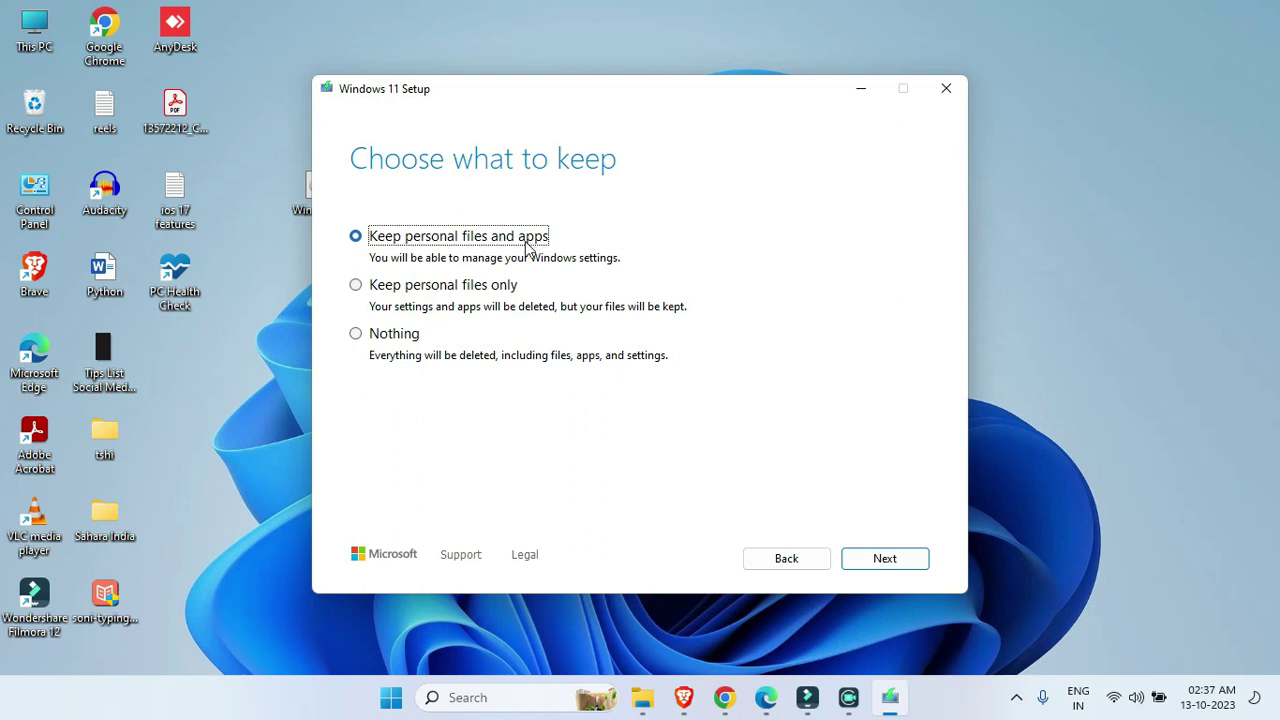
{"action": "left_click", "coordinate": [894, 560]}
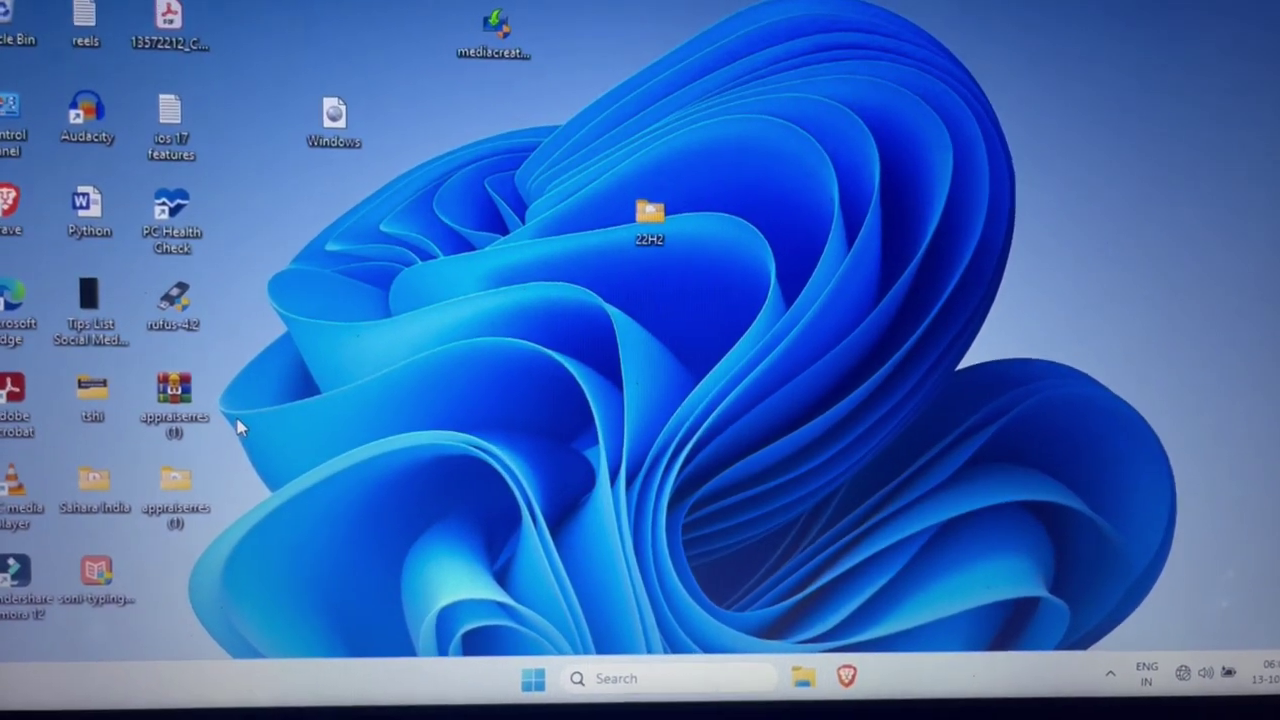
Run winver to check the Windows version after the upgrade, then dismiss the version information
{"action": "key", "text": "super+r"}
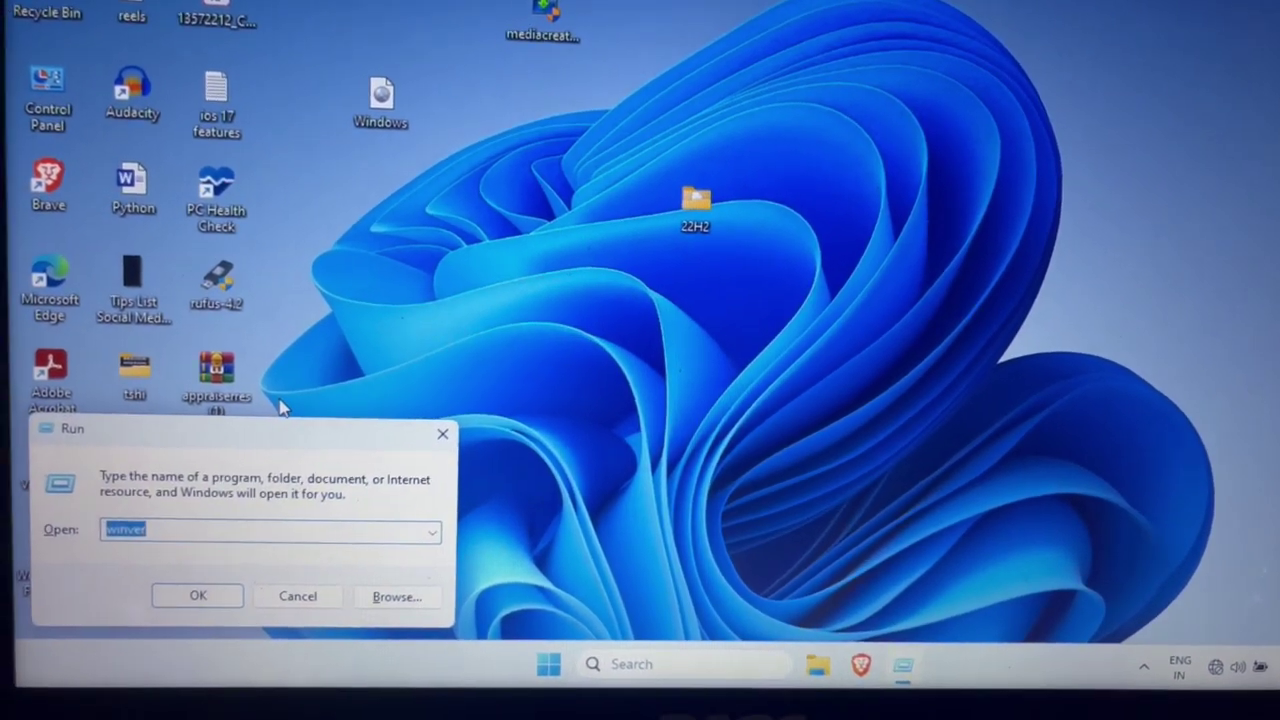
{"action": "key", "text": "Return"}
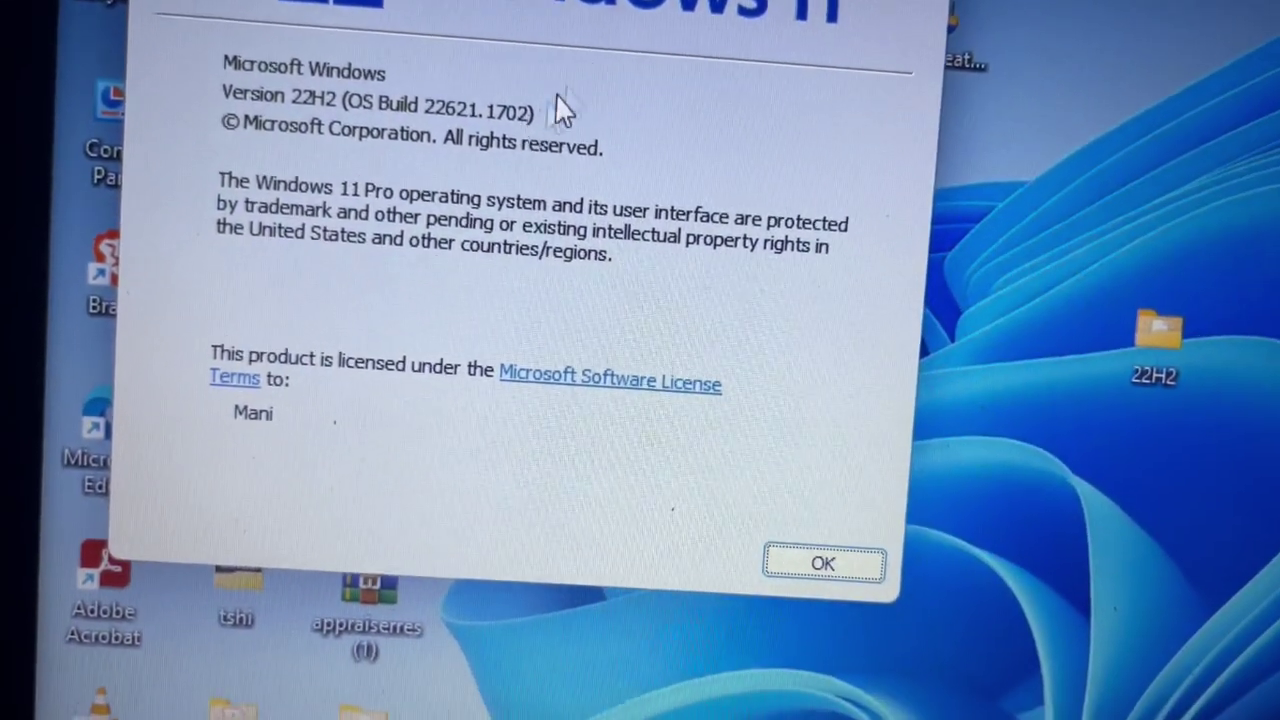
{"action": "key", "text": "Return"}
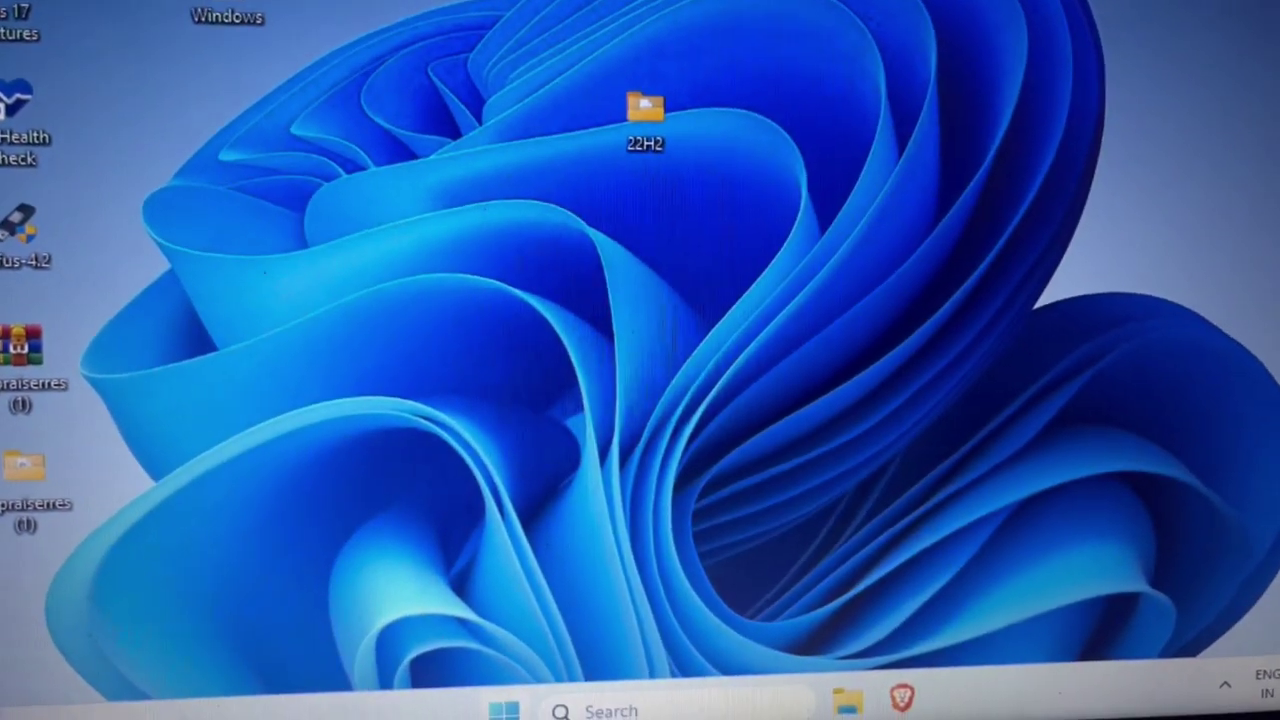
Open the About page in Settings, examine the Windows specifications of the upgraded system, then close Settings
{"action": "key", "text": "super"}
{"action": "left_click", "coordinate": [368, 148]}
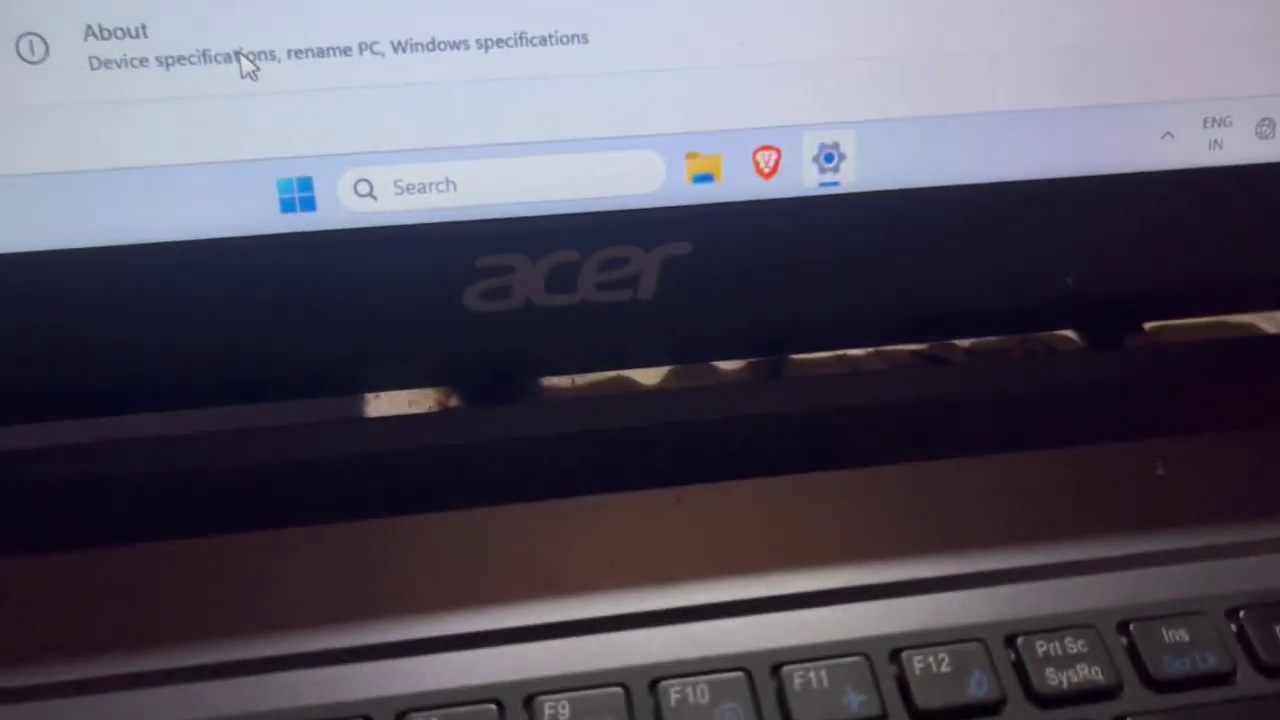
{"action": "left_click", "coordinate": [334, 414]}
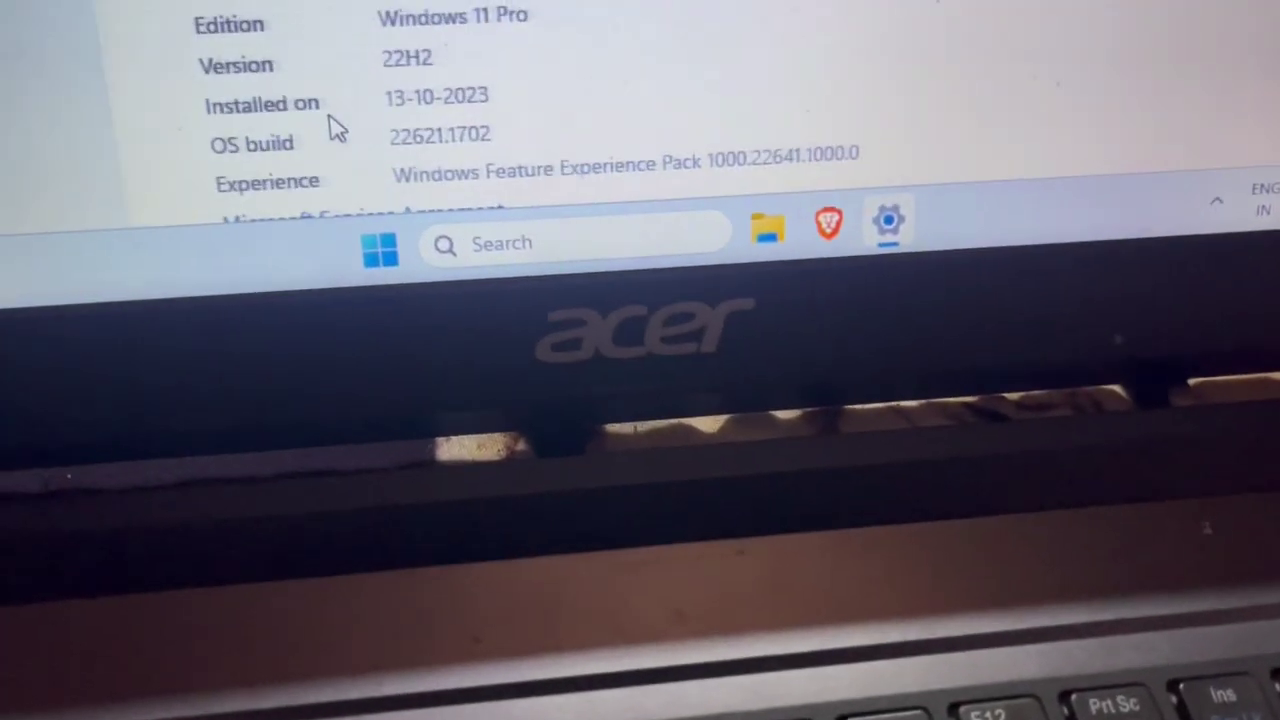
{"action": "scroll", "coordinate": [334, 128], "scroll_direction": "down", "scroll_amount": 5}
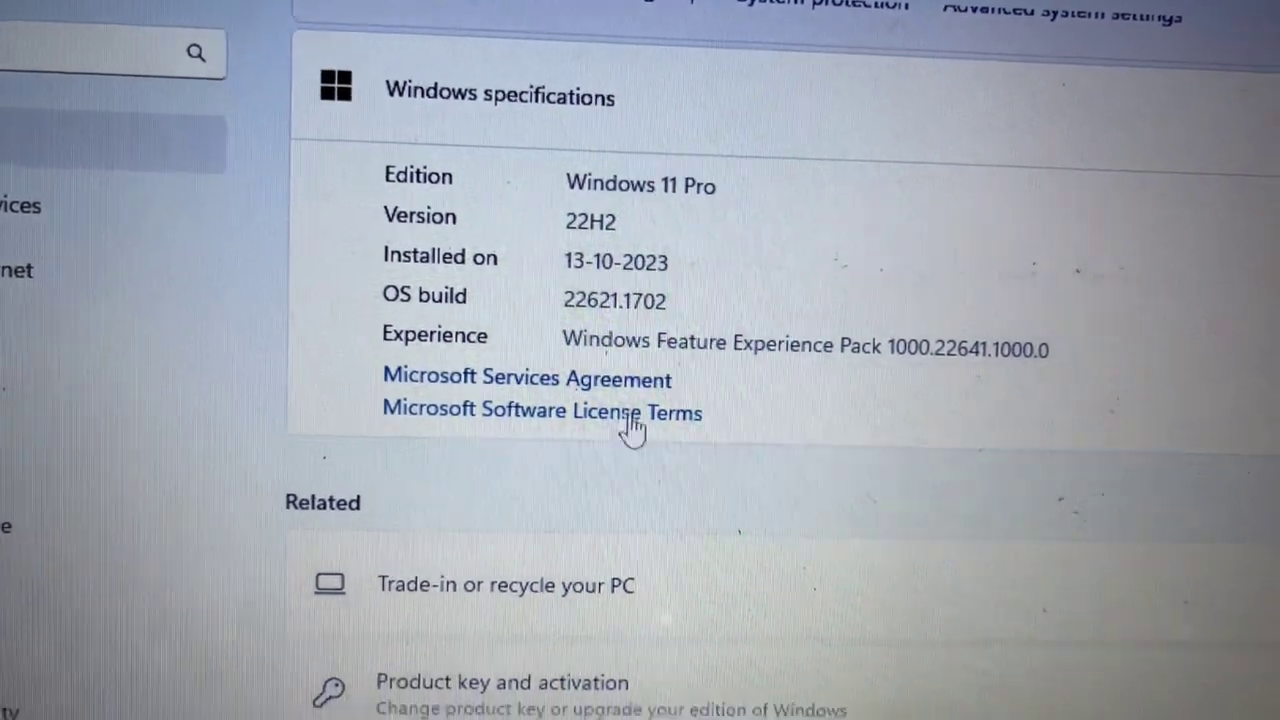
{"action": "key", "text": "alt+F4"}
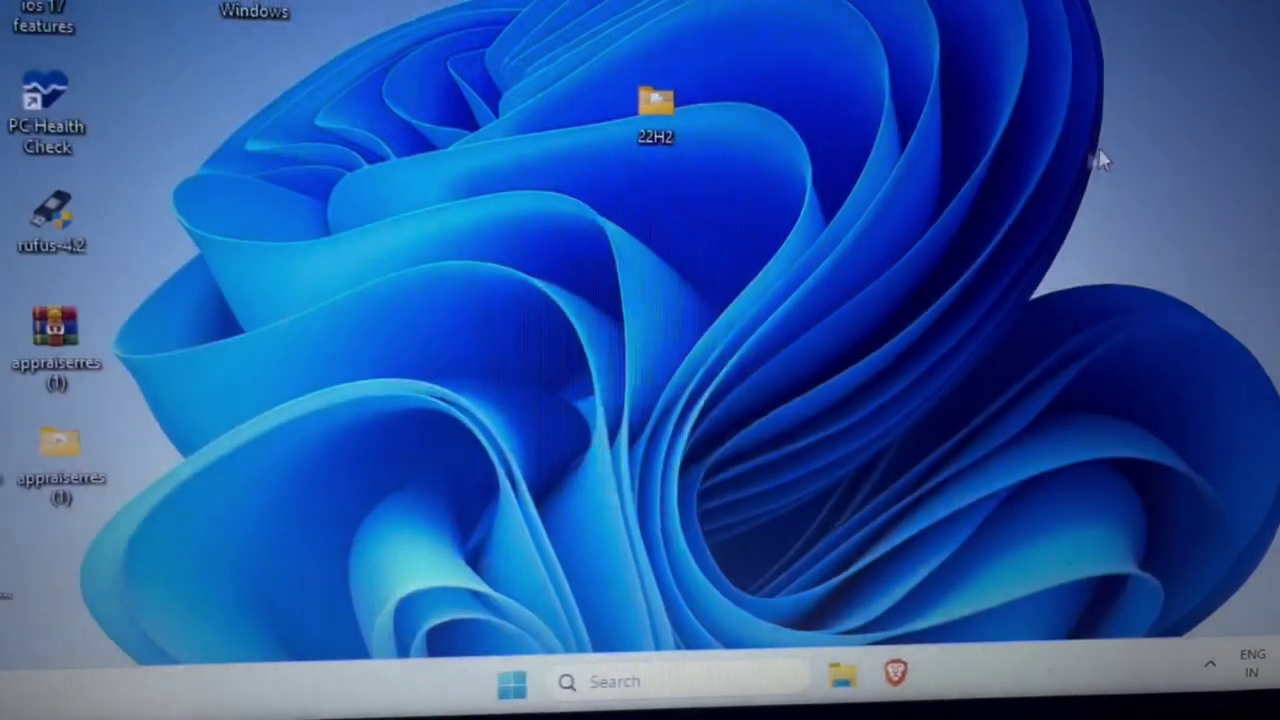